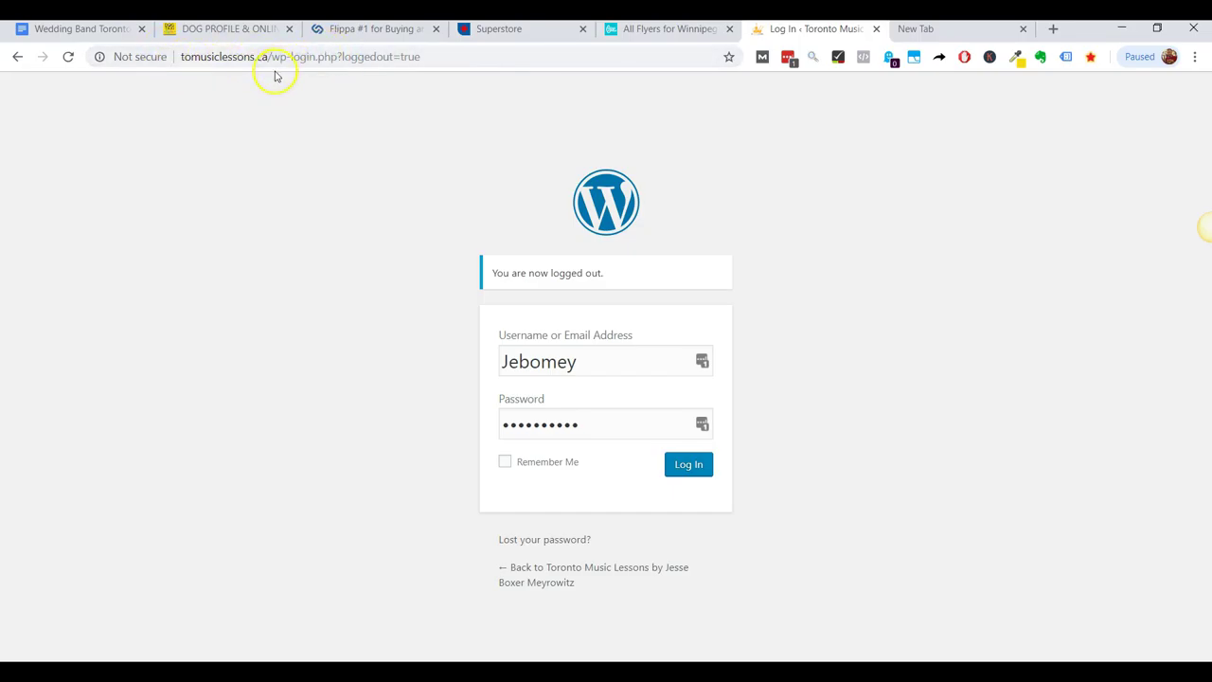
# Go to the site's /wp-admin address and log in with the saved credentials.
pyautogui.moveTo(289, 57); pyautogui.dragTo(422, 57)
pyautogui.write('admin')
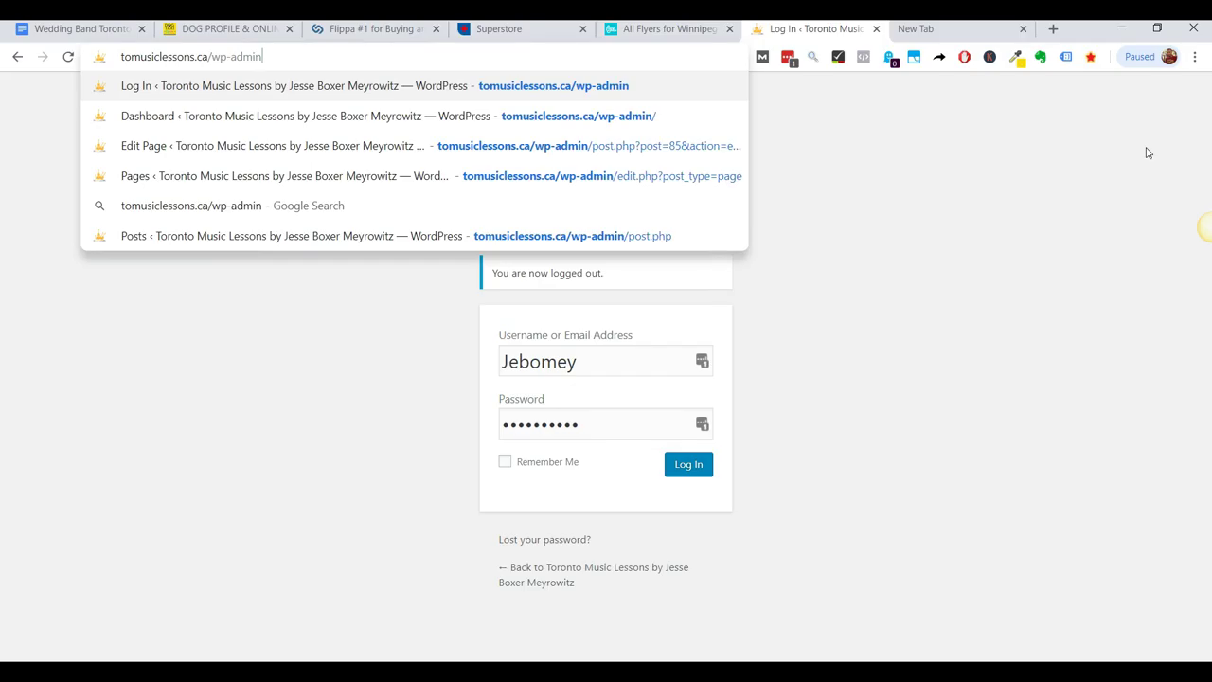
pyautogui.press('Return')
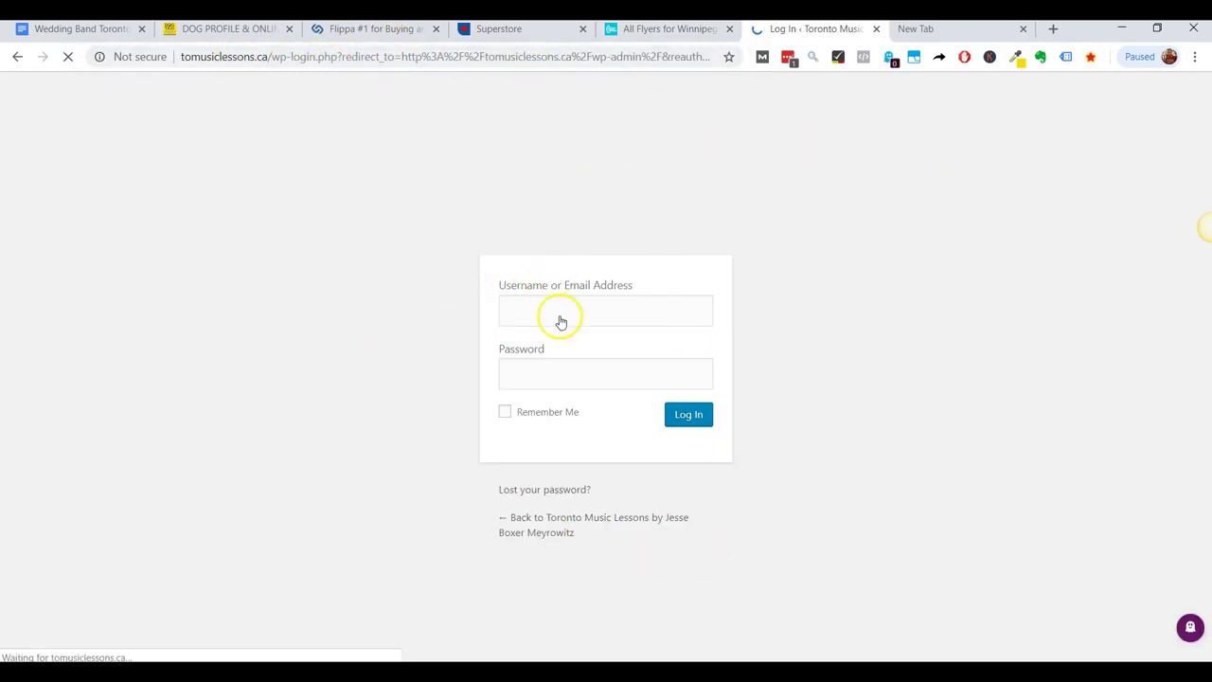
pyautogui.click(614, 319)
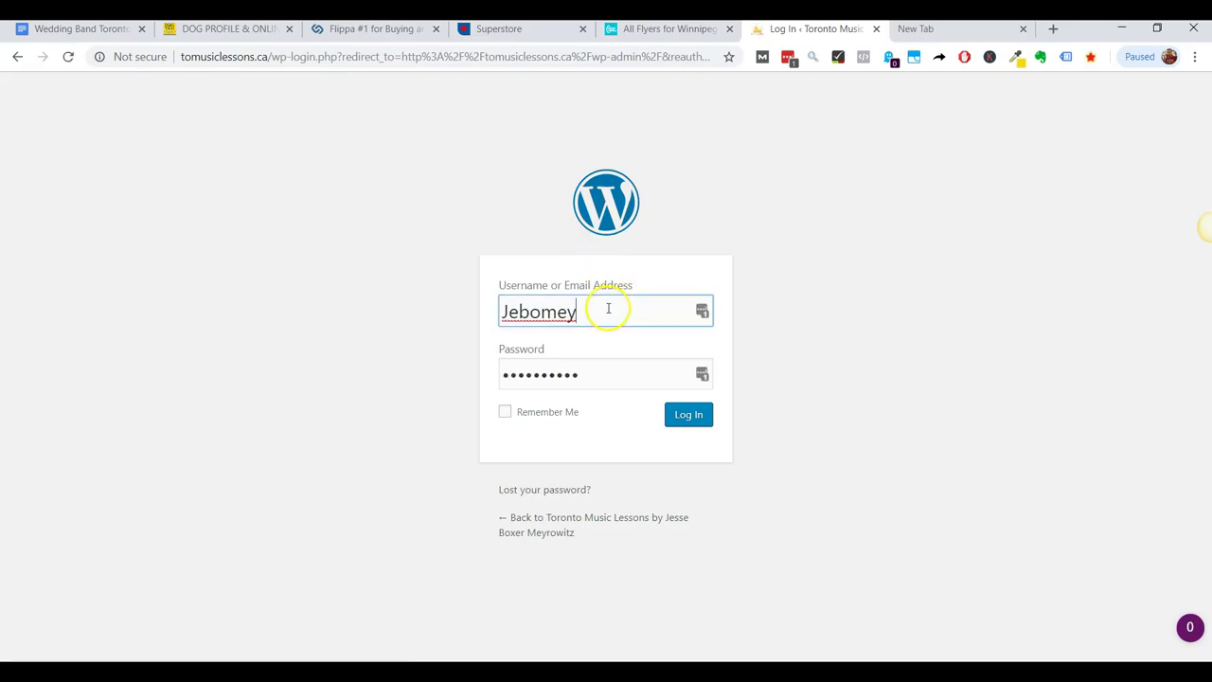
pyautogui.click(693, 425)
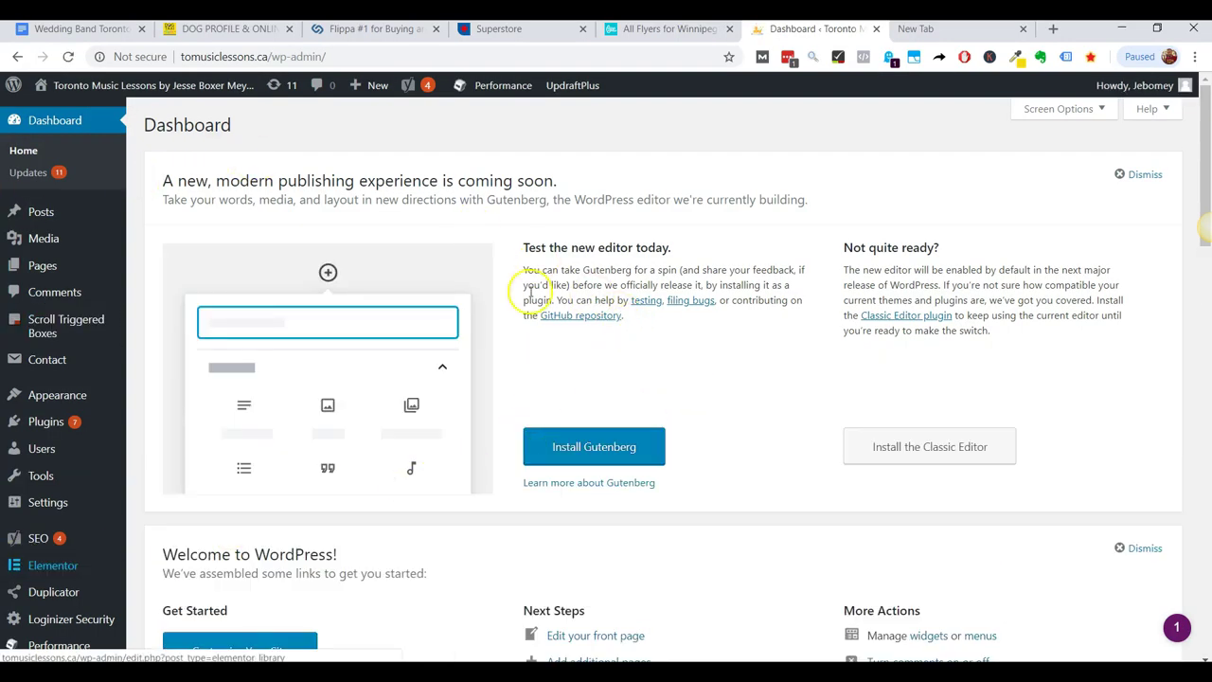
pyautogui.scroll(-5, 11, 421)
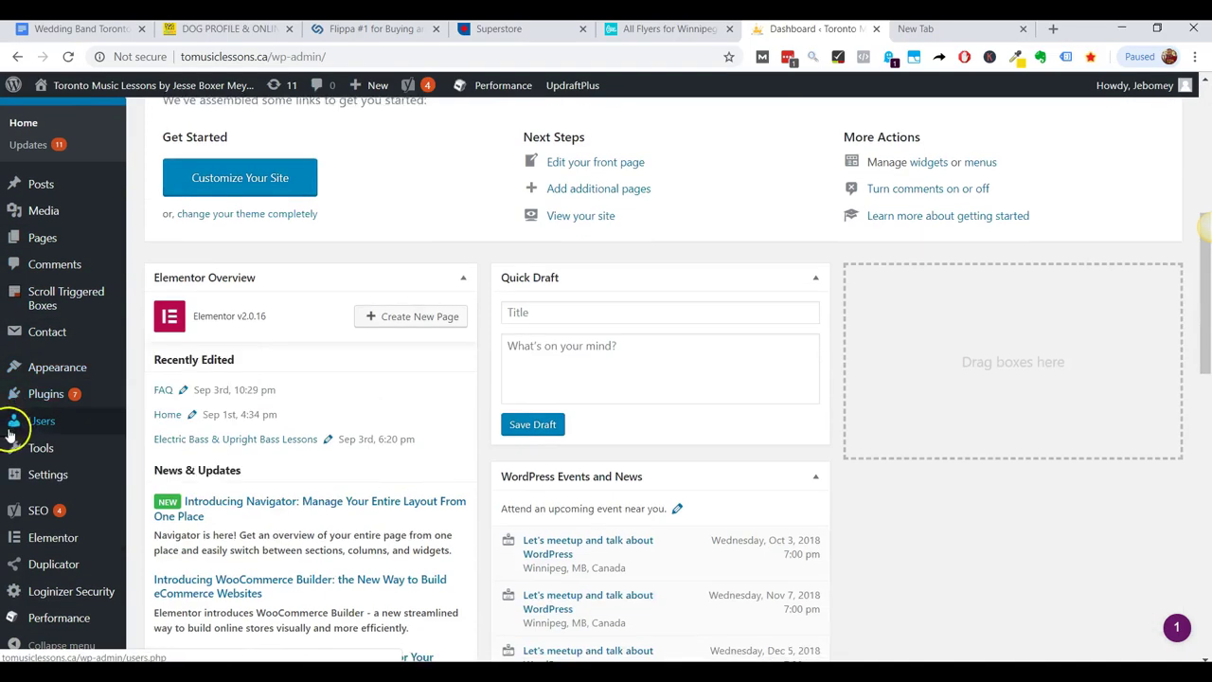
pyautogui.scroll(-4, 17, 562)
pyautogui.scroll(9, 16, 563)
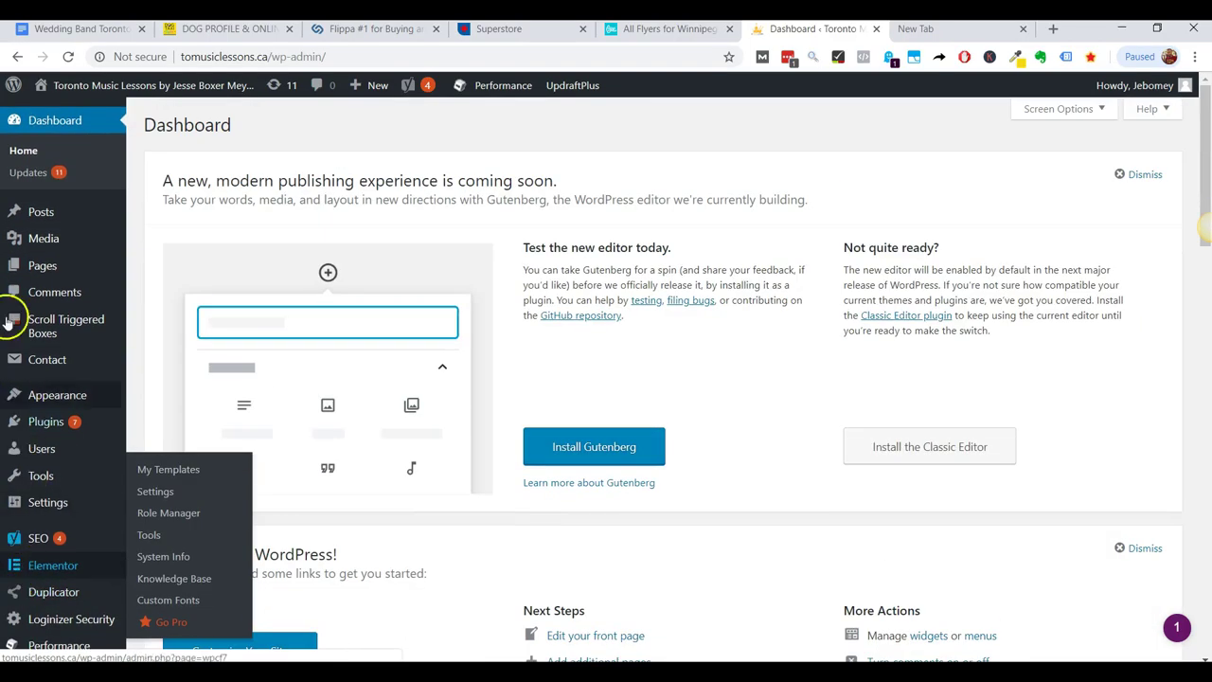
# Open the Pages list and start editing the Home page.
pyautogui.click(21, 274)
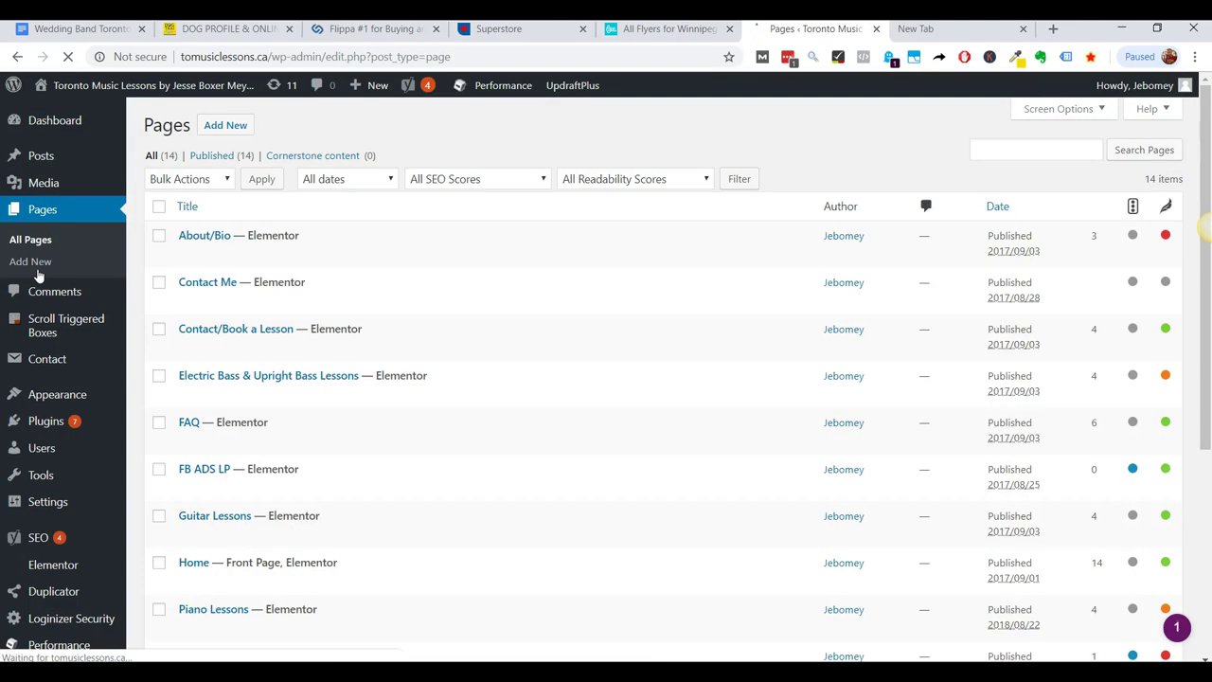
pyautogui.moveTo(192, 263)
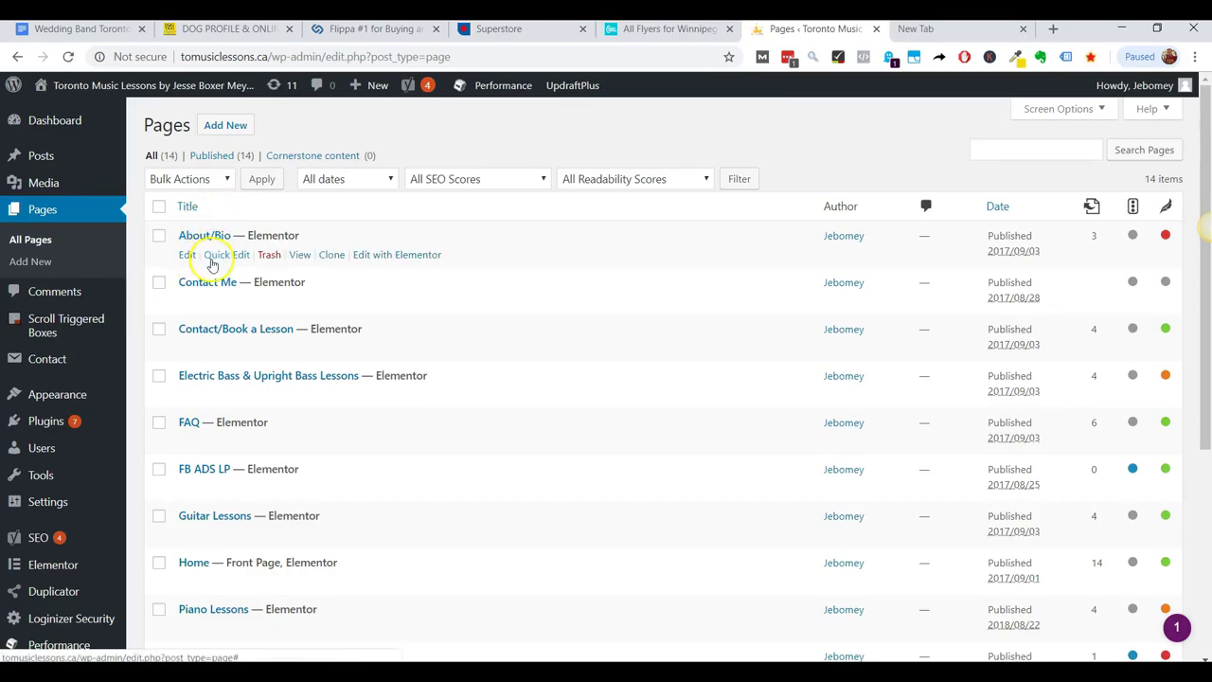
pyautogui.click(184, 581)
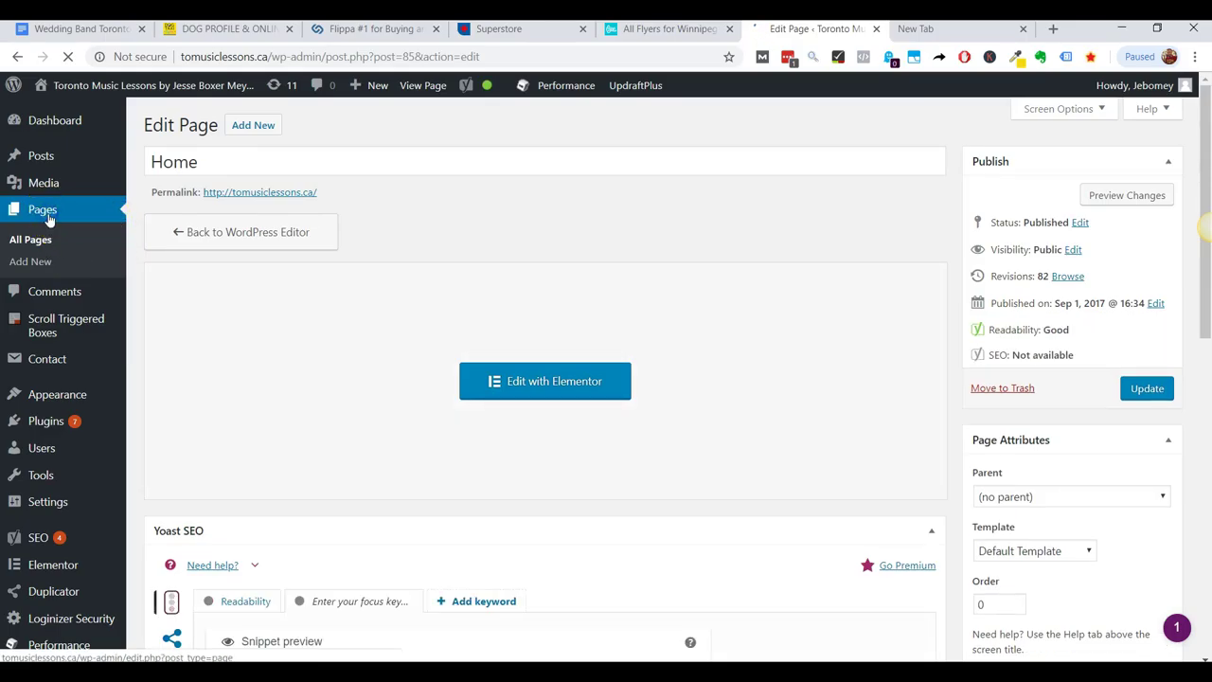
# Return to All Pages, browse the 14 pages, and reopen Home for editing.
pyautogui.click(36, 242)
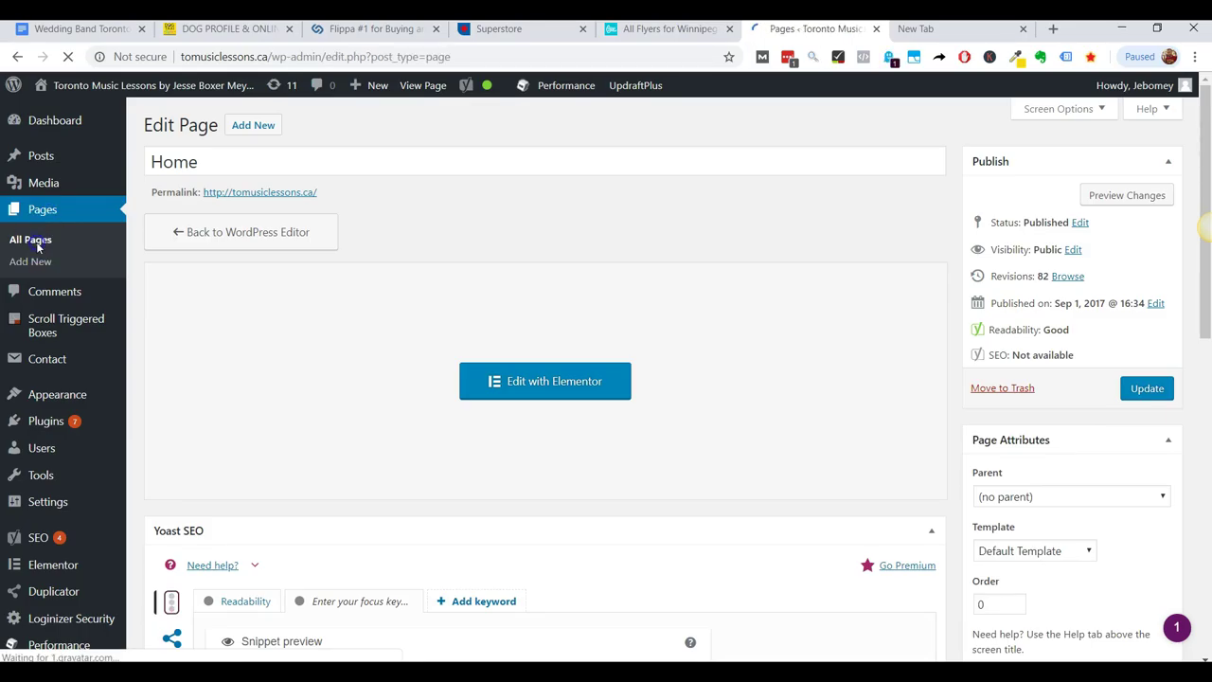
pyautogui.scroll(-1, 230, 266)
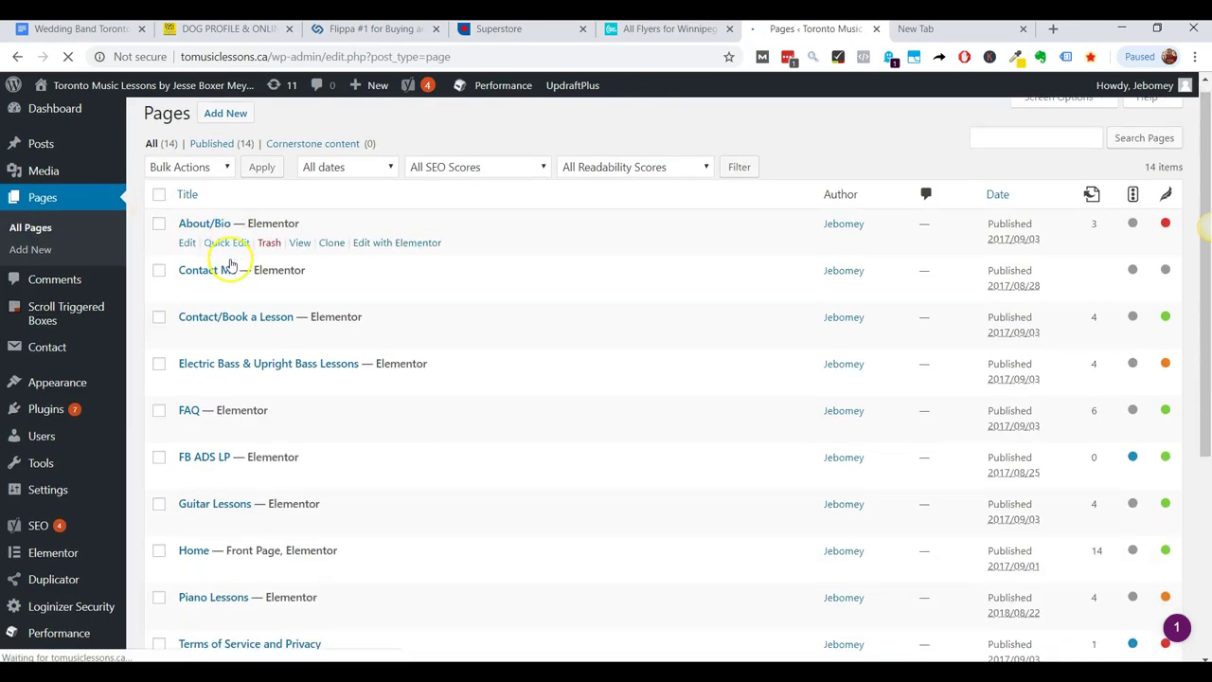
pyautogui.scroll(-4, 231, 266)
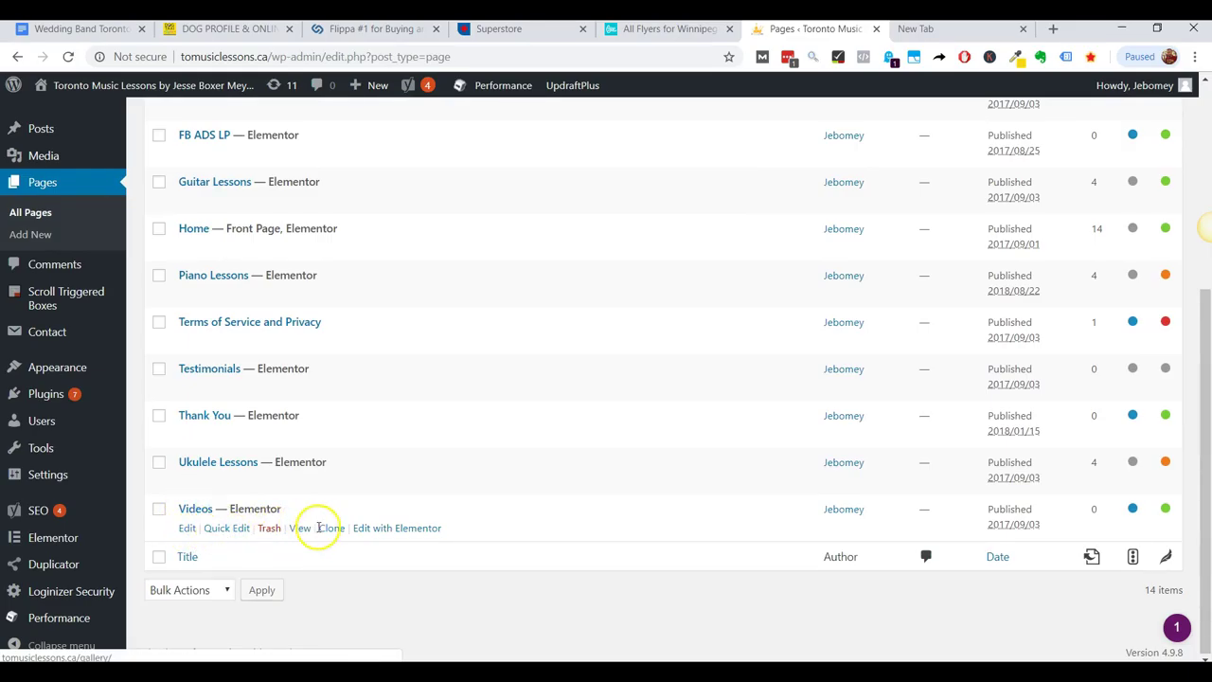
pyautogui.scroll(2, 312, 455)
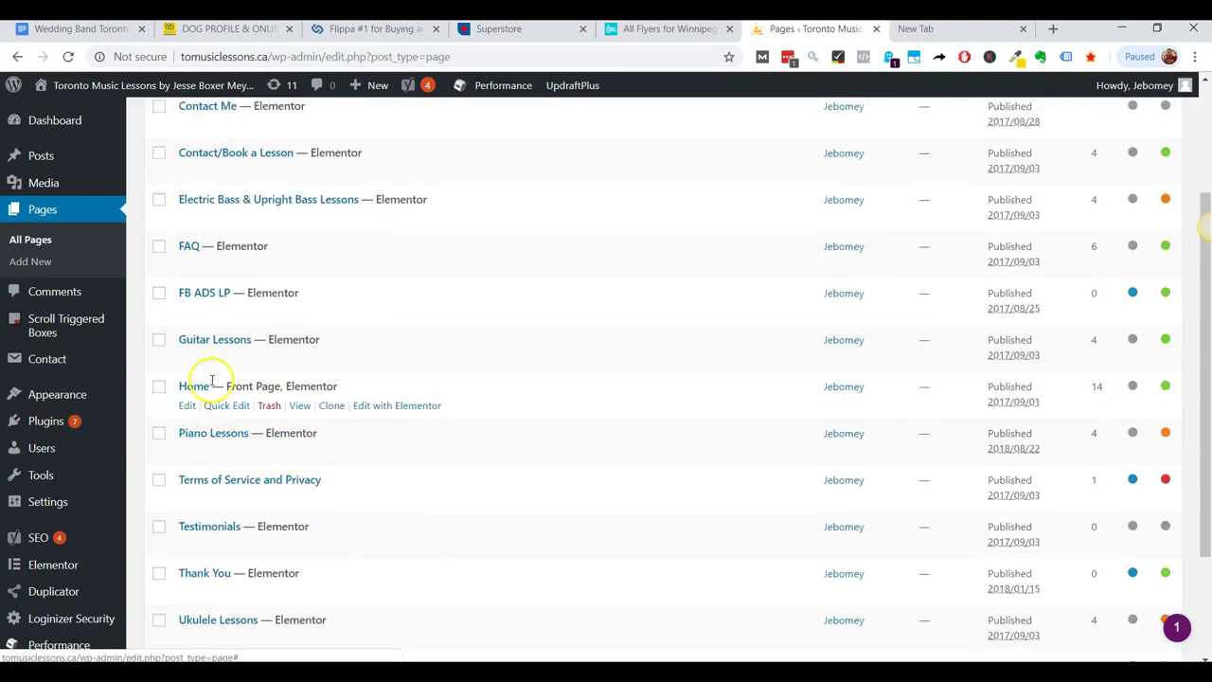
pyautogui.scroll(2, 213, 380)
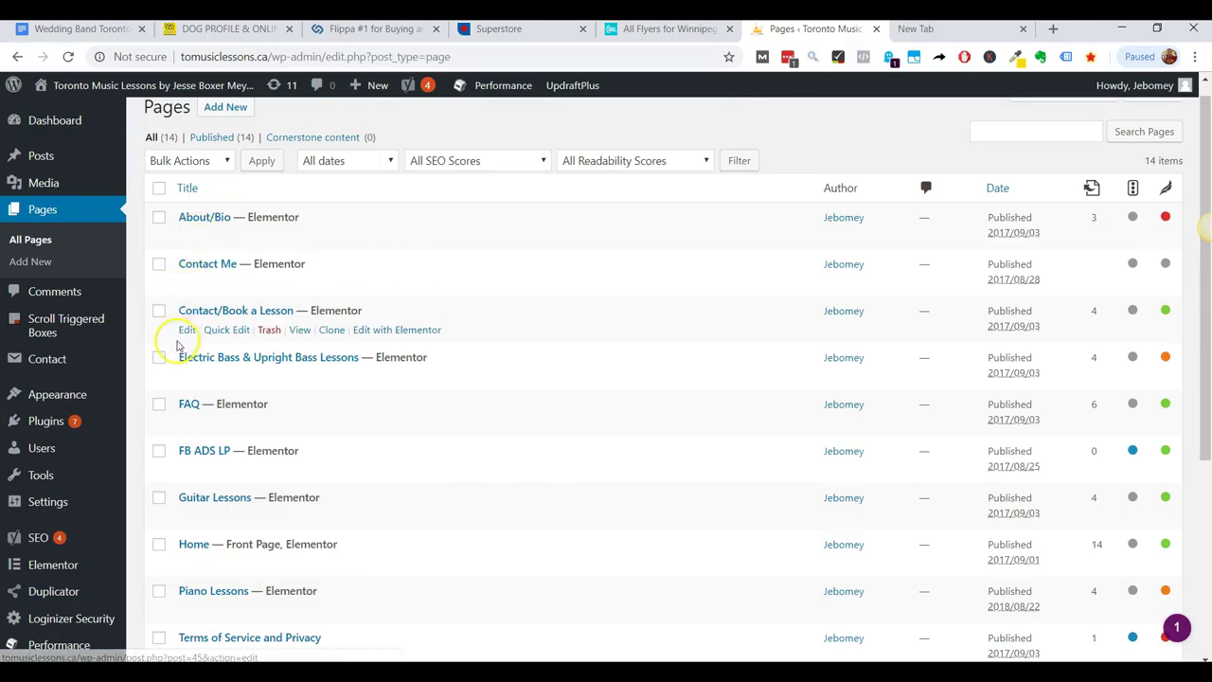
pyautogui.scroll(-2, 177, 347)
pyautogui.click(188, 406)
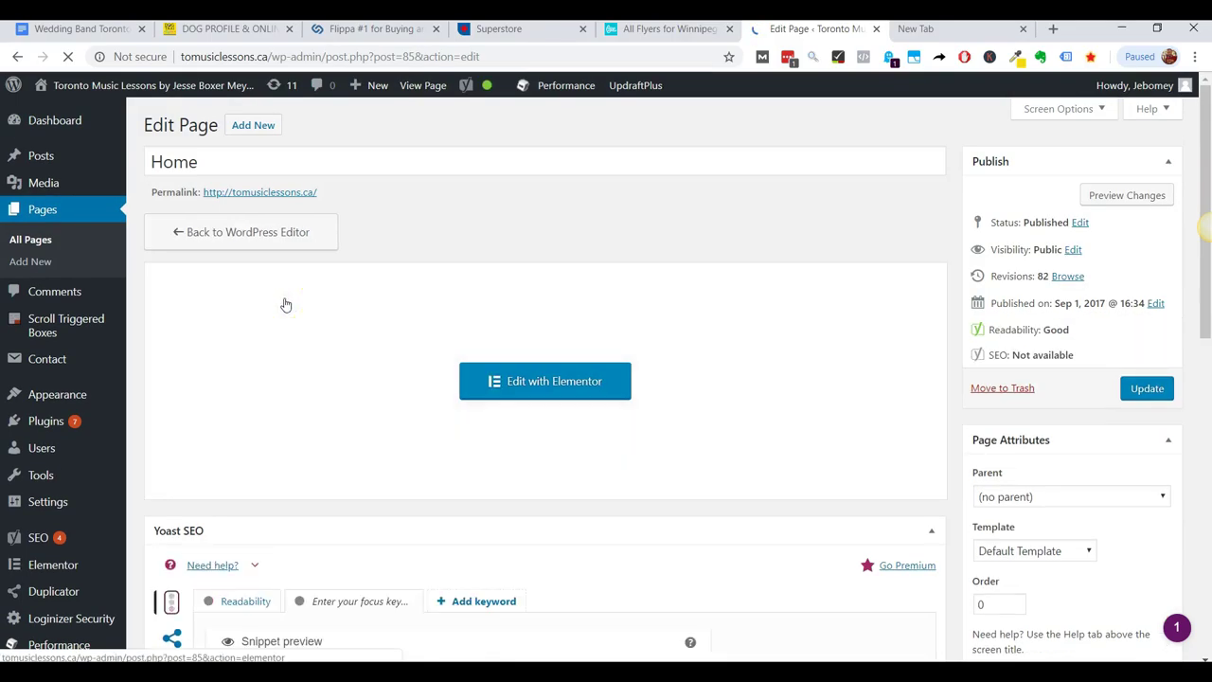
# Scroll down to the Yoast SEO box and open the Home page's snippet editor.
pyautogui.scroll(-1, 286, 304)
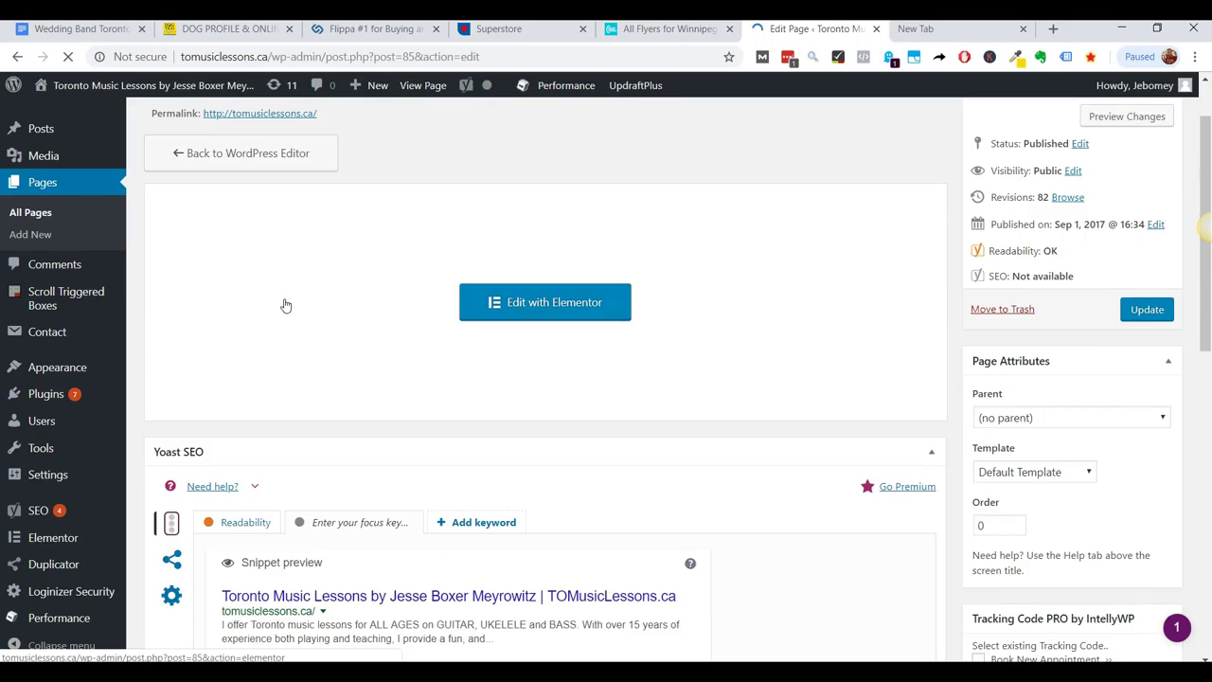
pyautogui.scroll(-3, 286, 304)
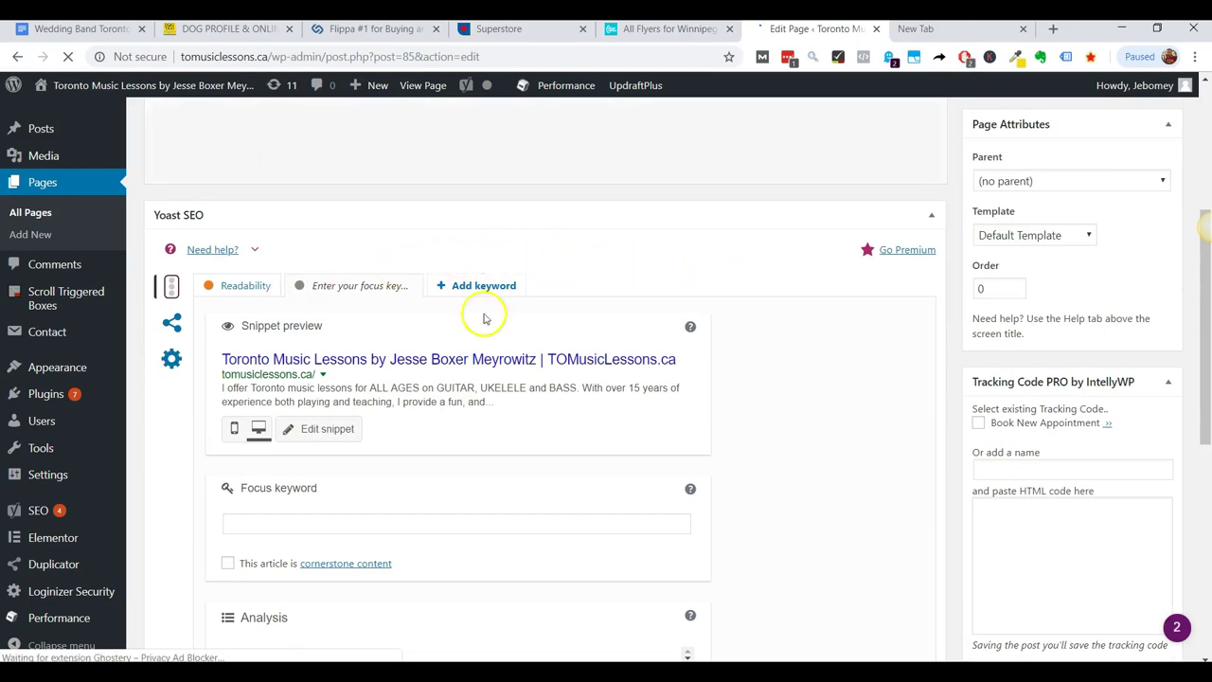
pyautogui.click(333, 432)
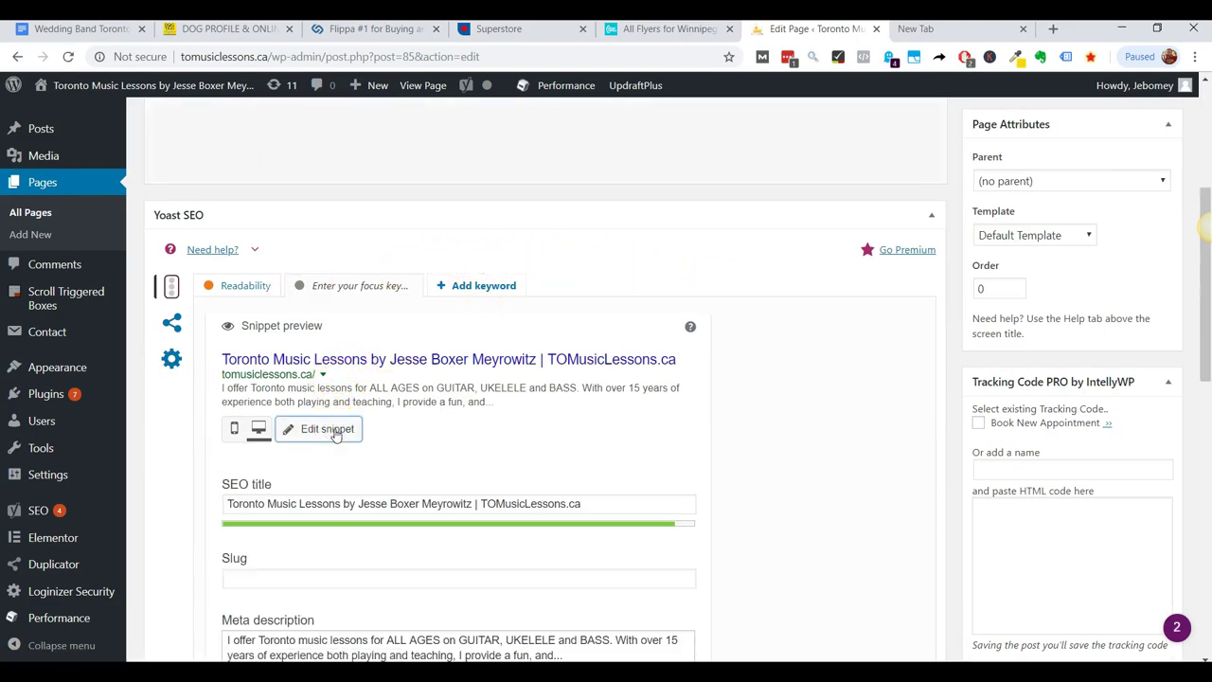
pyautogui.scroll(-3, 445, 553)
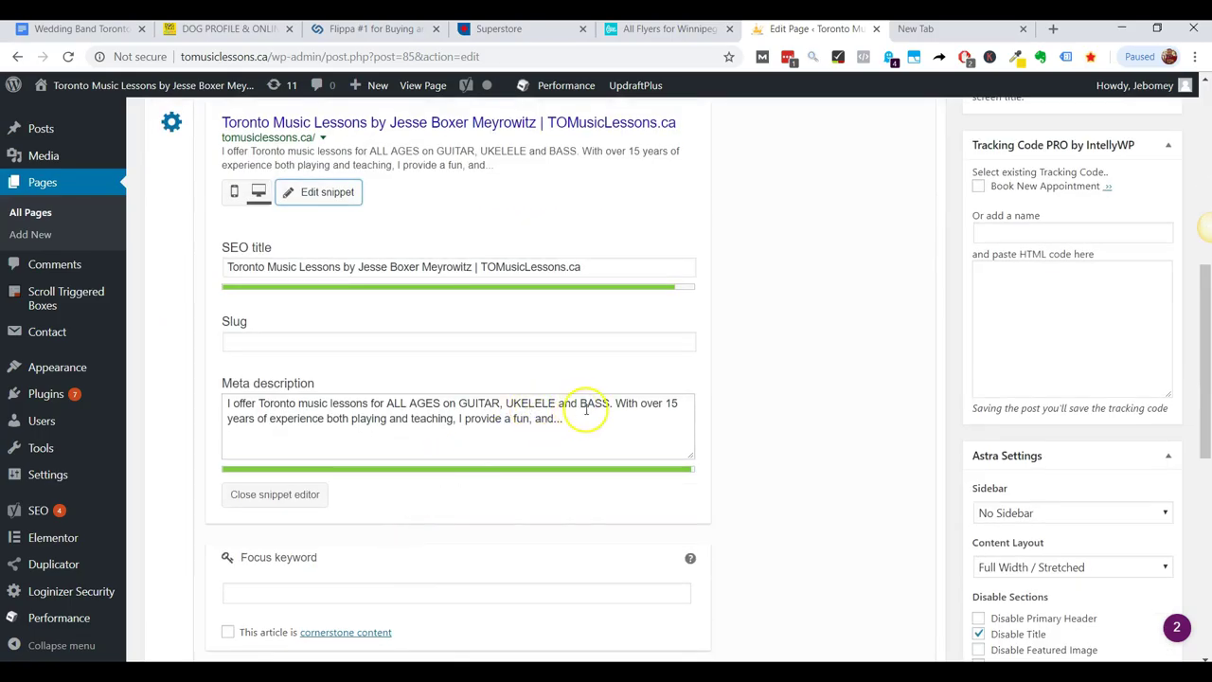
# Add ', PIANO' after UKELELE in the meta description.
pyautogui.click(554, 404)
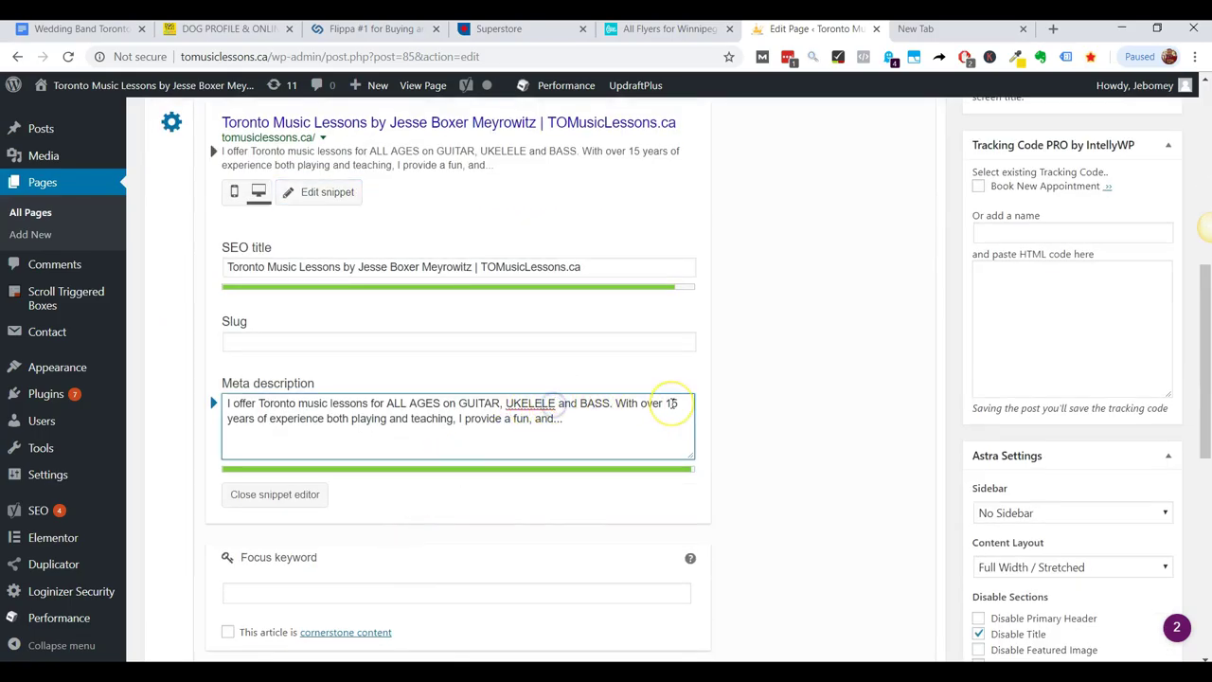
pyautogui.write(',')
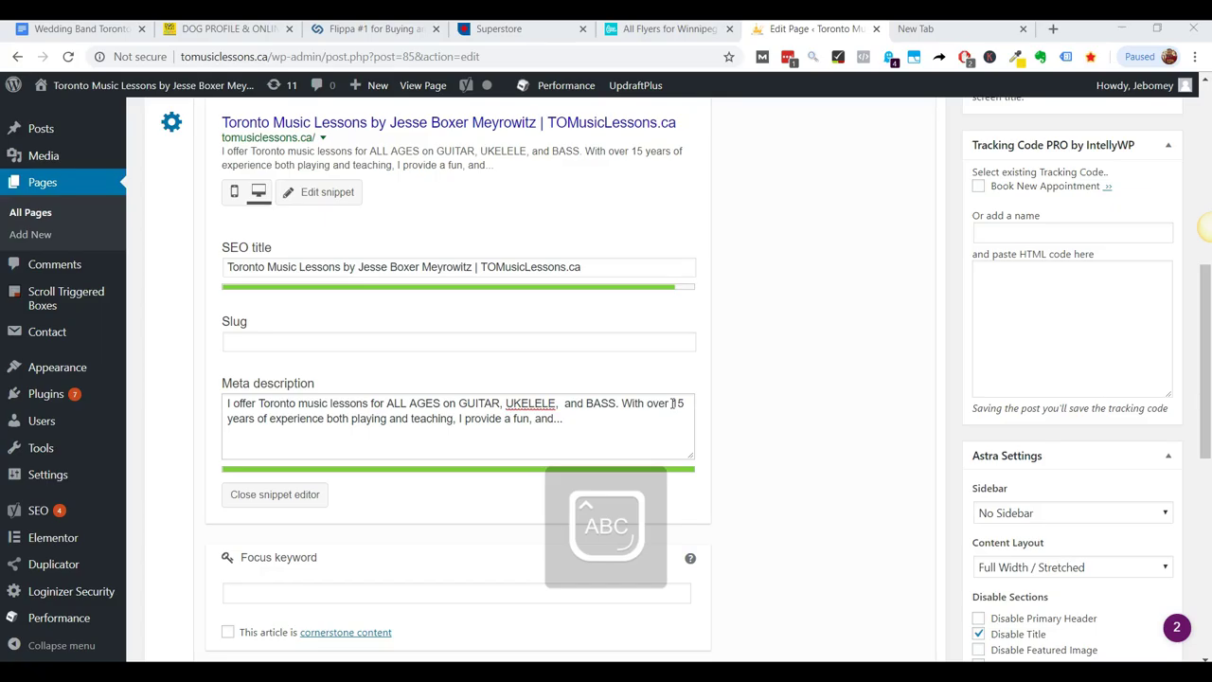
pyautogui.click(564, 402)
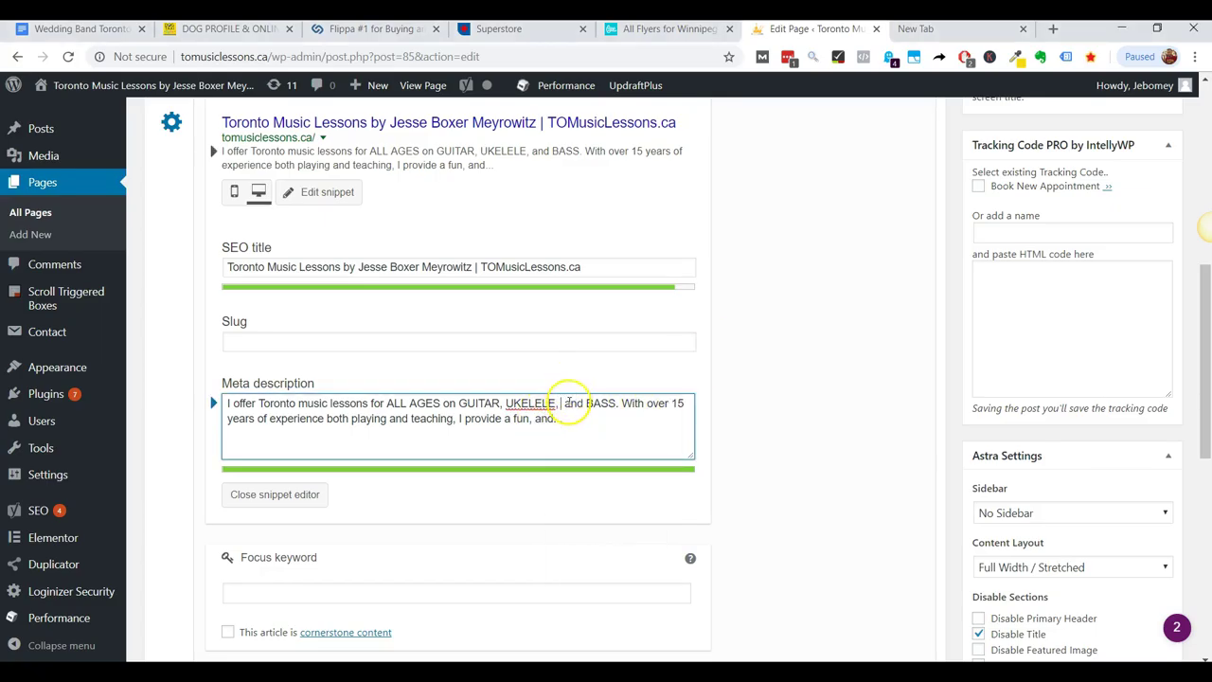
pyautogui.write('PIANI')
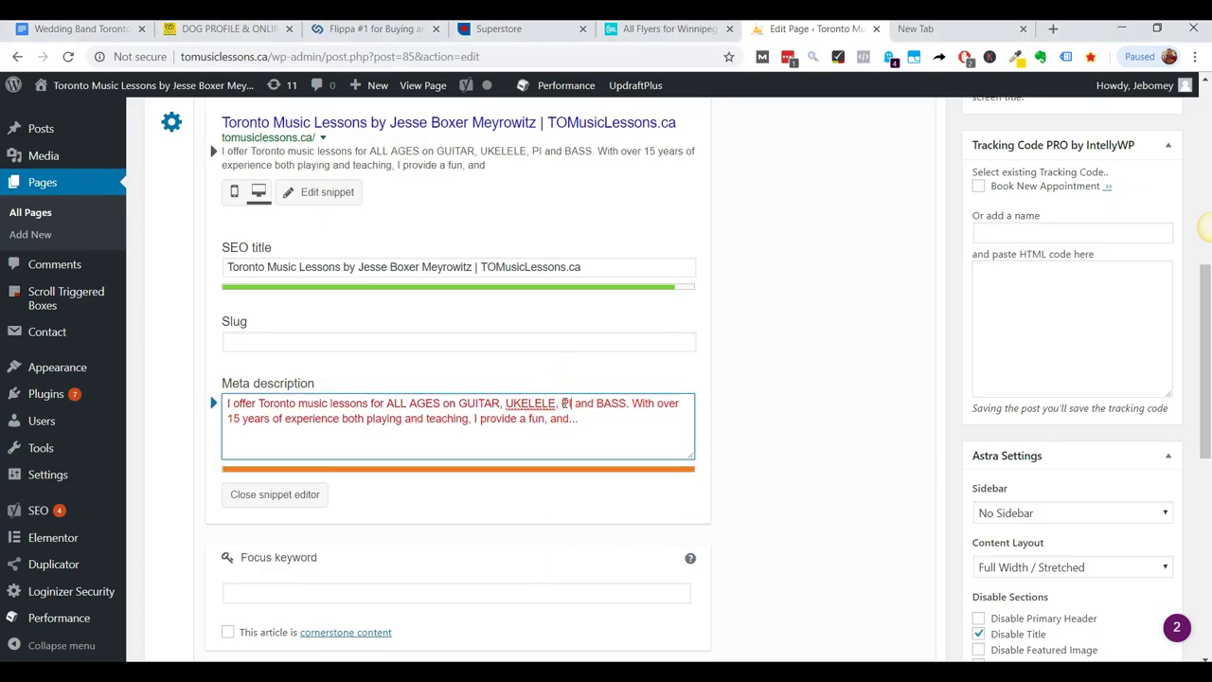
pyautogui.press('BackSpace')
pyautogui.write('O')
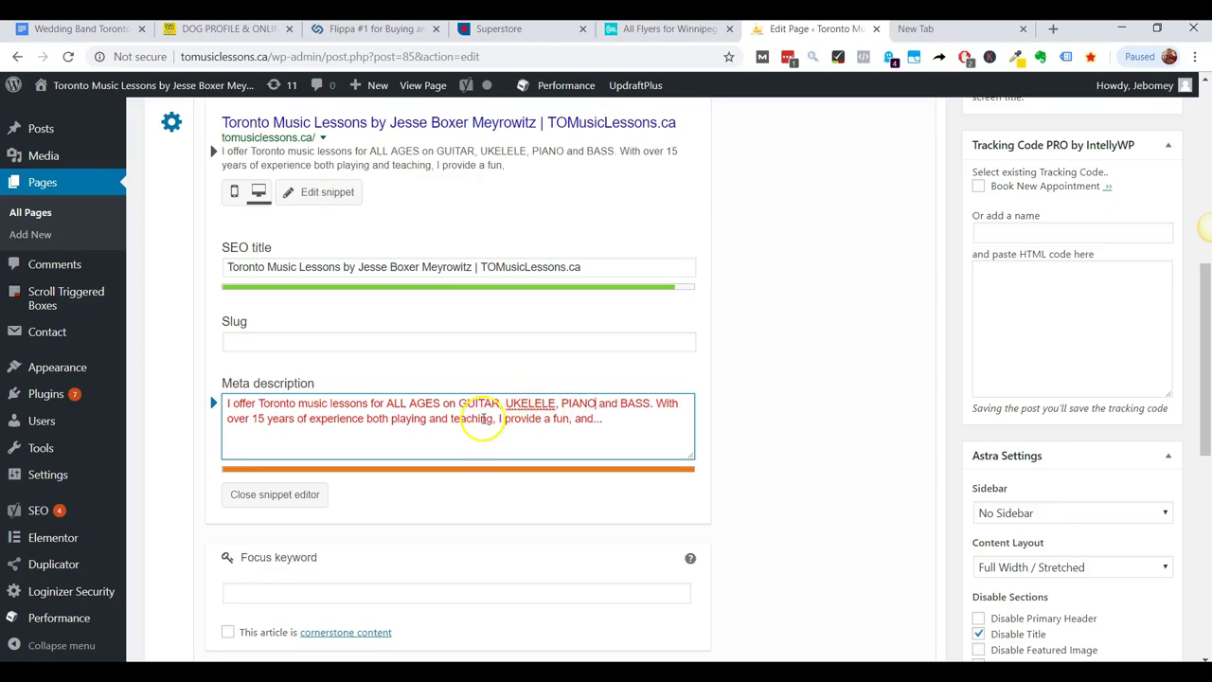
pyautogui.press('capslock')
# Replace the unfinished trailing sentence with 'CALL NOW.'.
pyautogui.click(499, 418)
pyautogui.moveTo(492, 424); pyautogui.dragTo(1138, 446)
pyautogui.press('BackSpace')
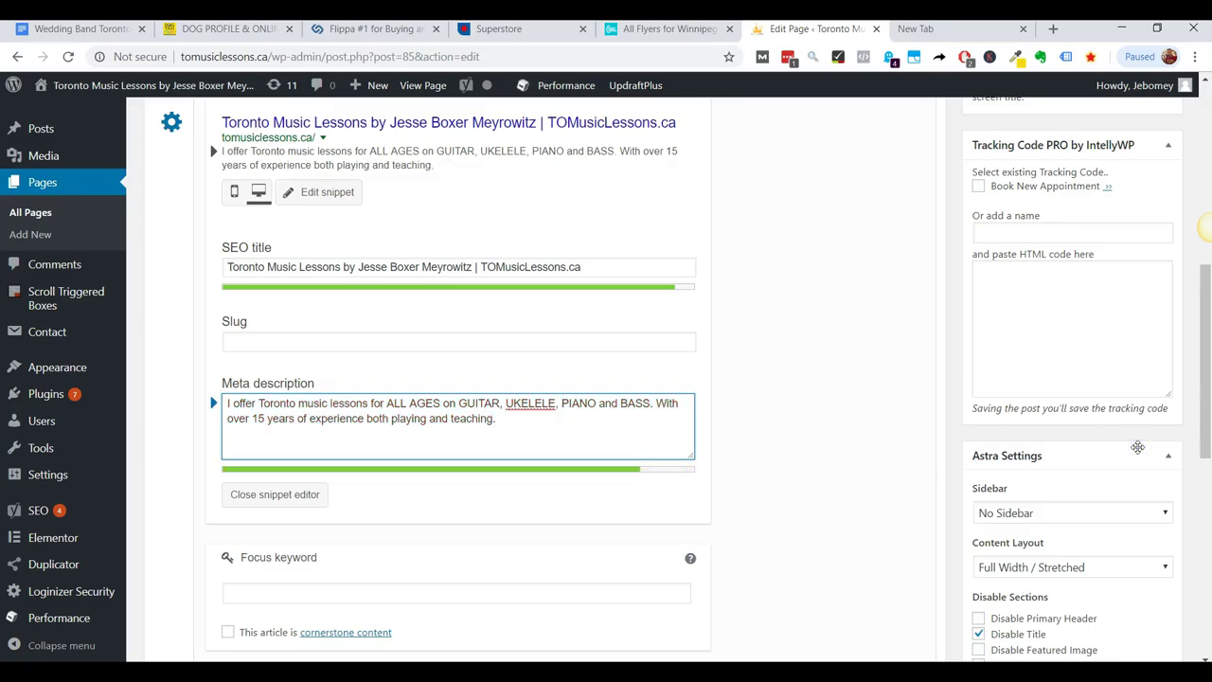
pyautogui.press('capslock')
pyautogui.write('C')
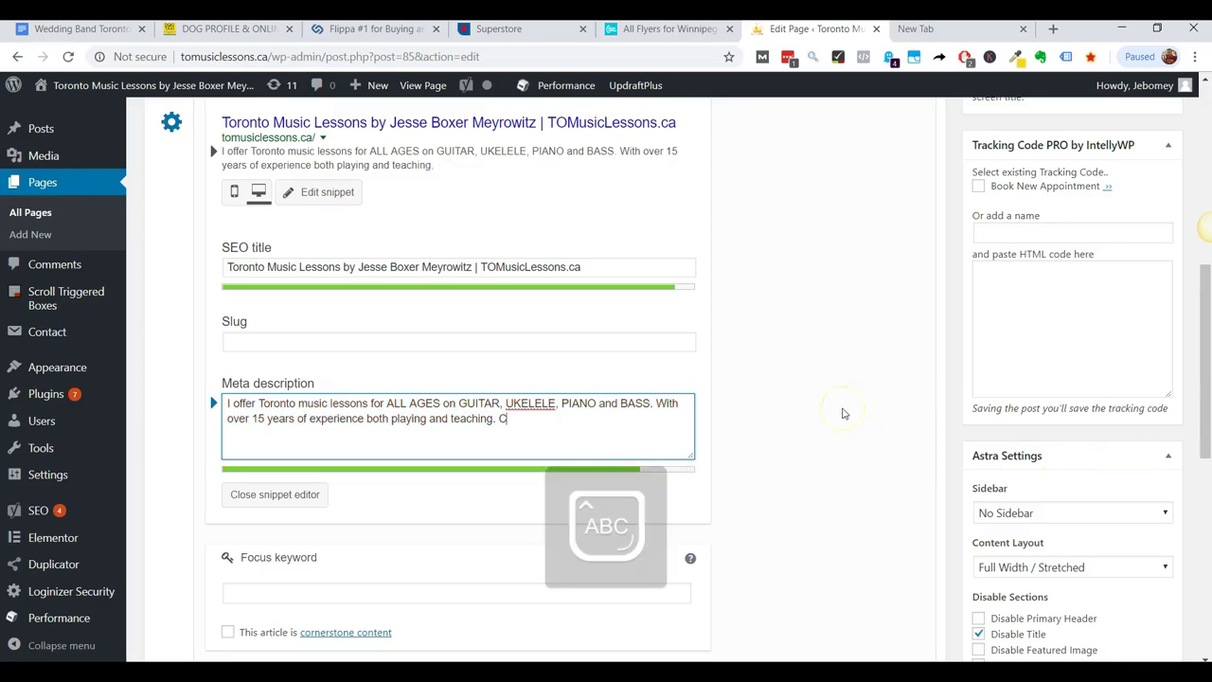
pyautogui.write('ALL NOW.')
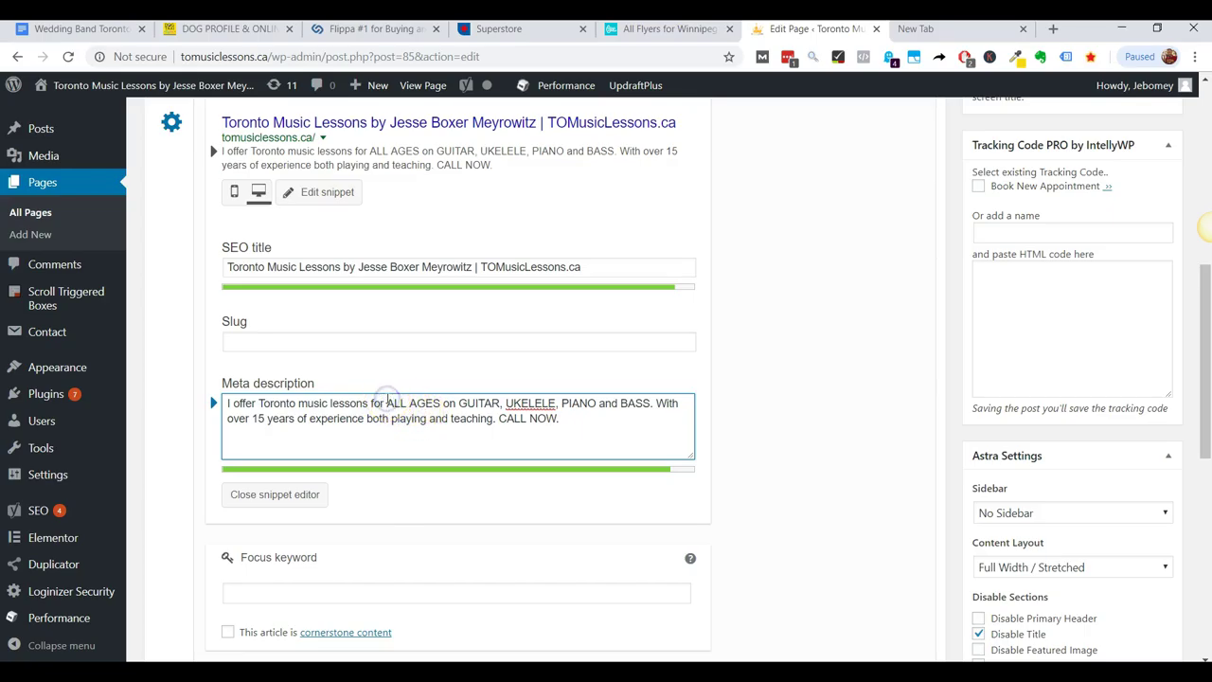
# Insert 'KIDS OF ' before ALL AGES in the meta description.
pyautogui.click(386, 402)
pyautogui.write('KIDS OF')
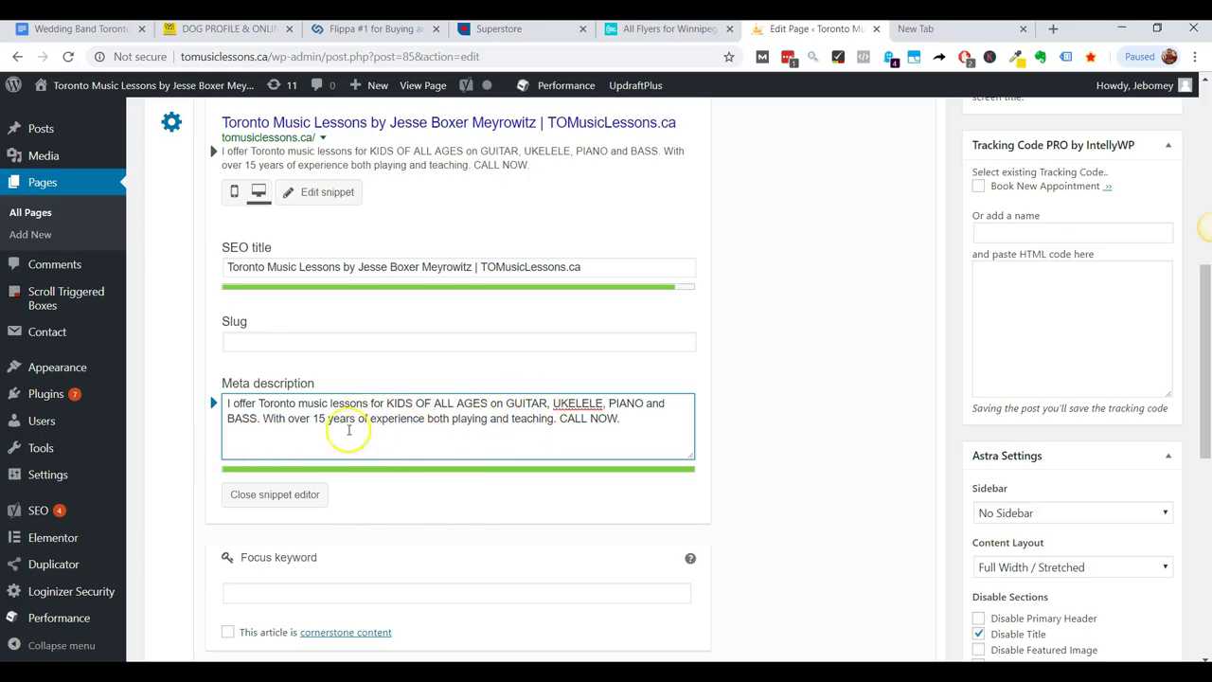
pyautogui.scroll(2, 530, 407)
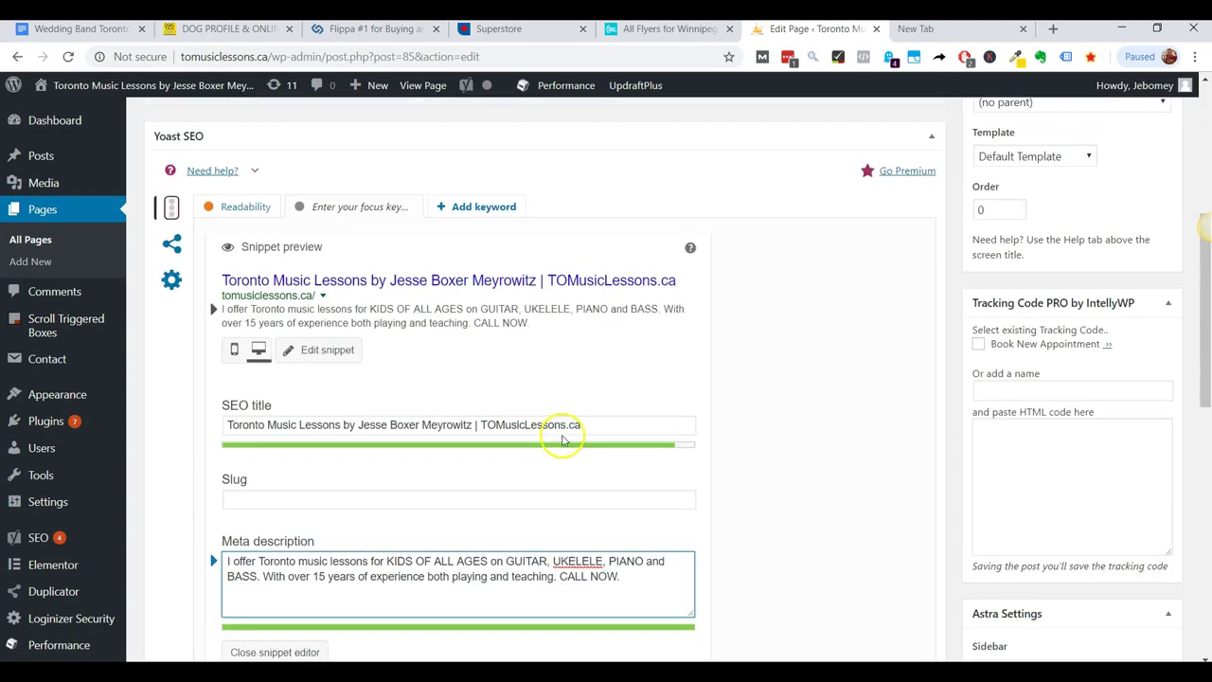
pyautogui.scroll(-3, 564, 441)
pyautogui.scroll(4, 761, 446)
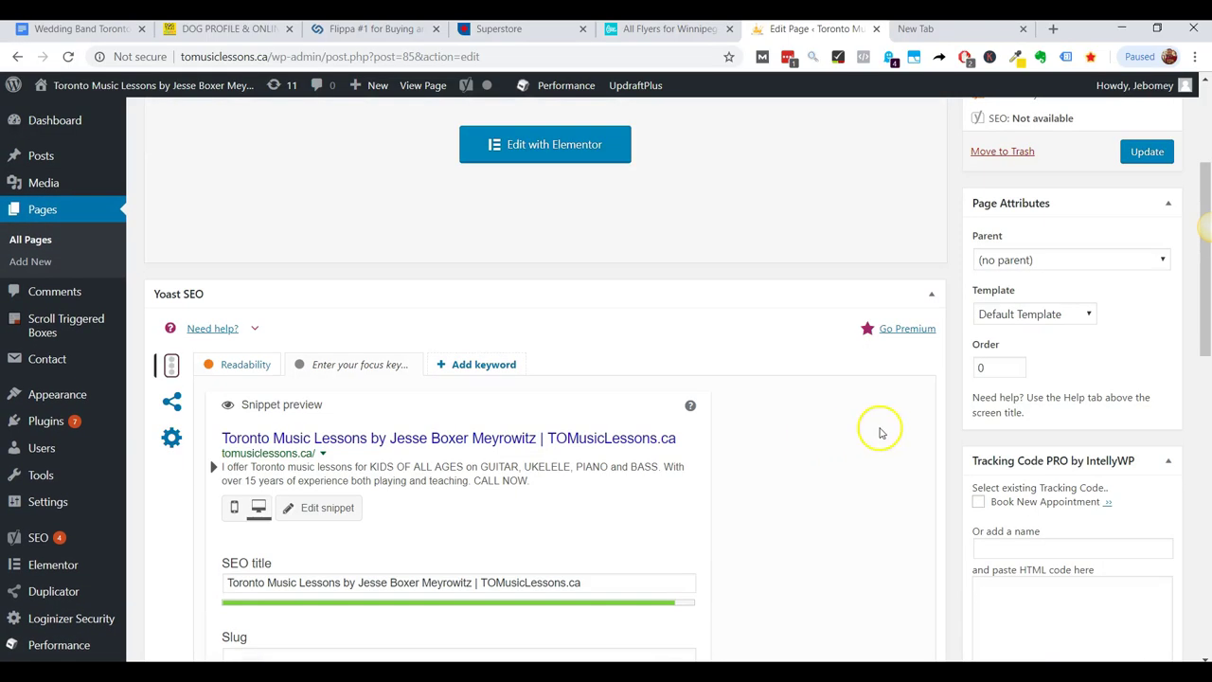
pyautogui.scroll(3, 879, 324)
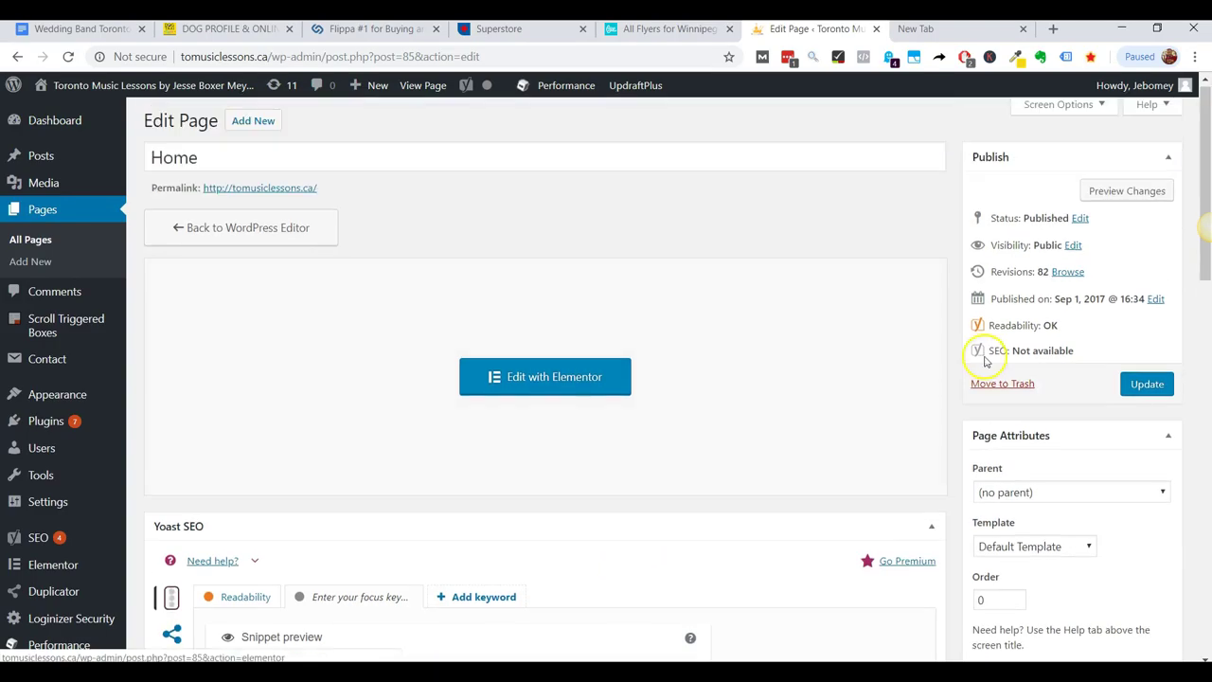
# Update the Home page to save the new meta description as revision 83.
pyautogui.click(1130, 392)
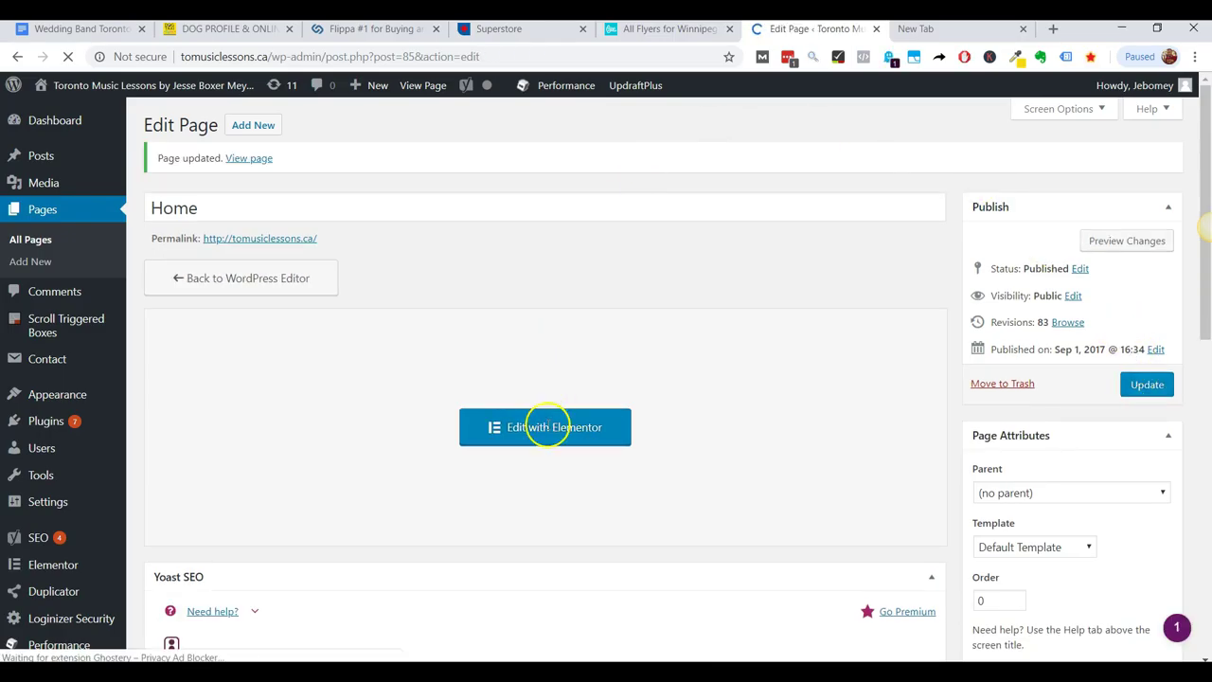
pyautogui.scroll(-3, 516, 463)
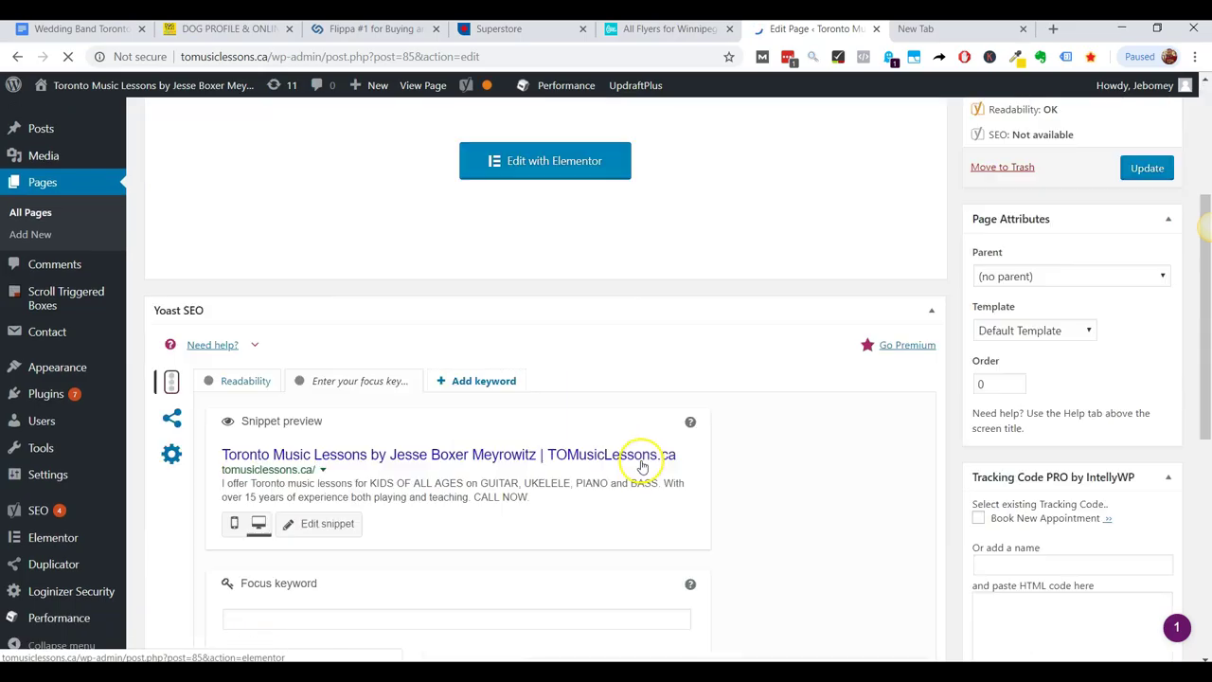
pyautogui.scroll(-2, 497, 519)
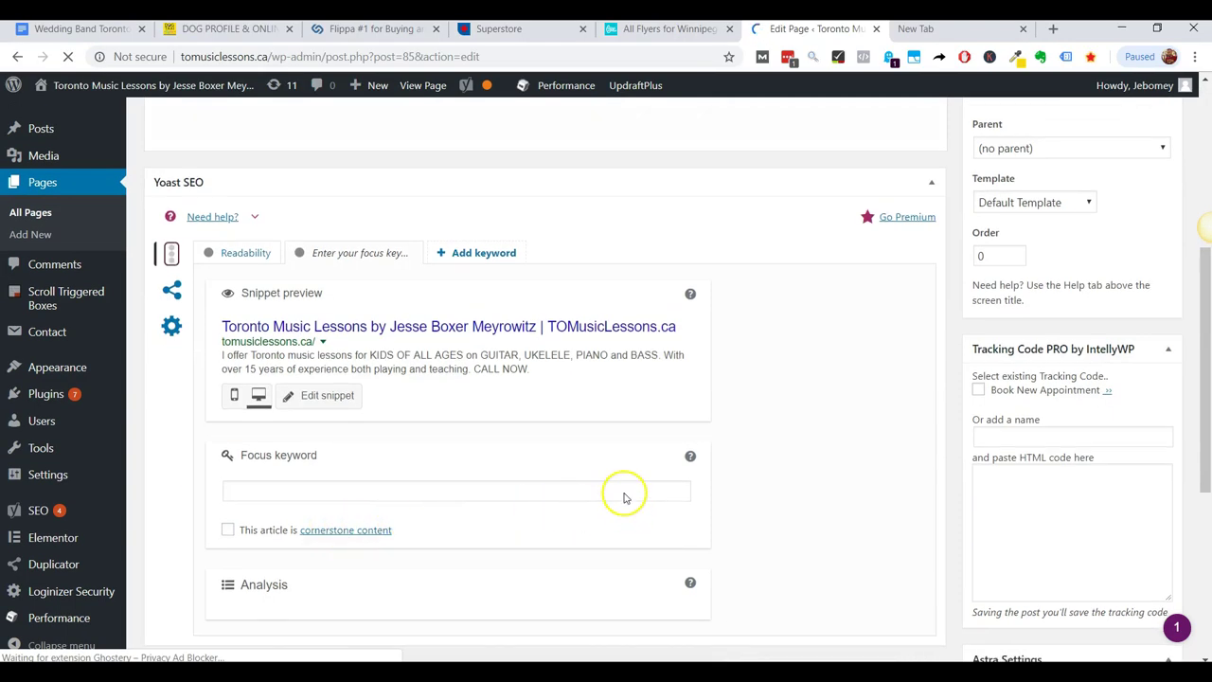
pyautogui.scroll(5, 624, 495)
# Launch Elementor for the Home page and scroll down to 'A High End Experience'.
pyautogui.click(554, 428)
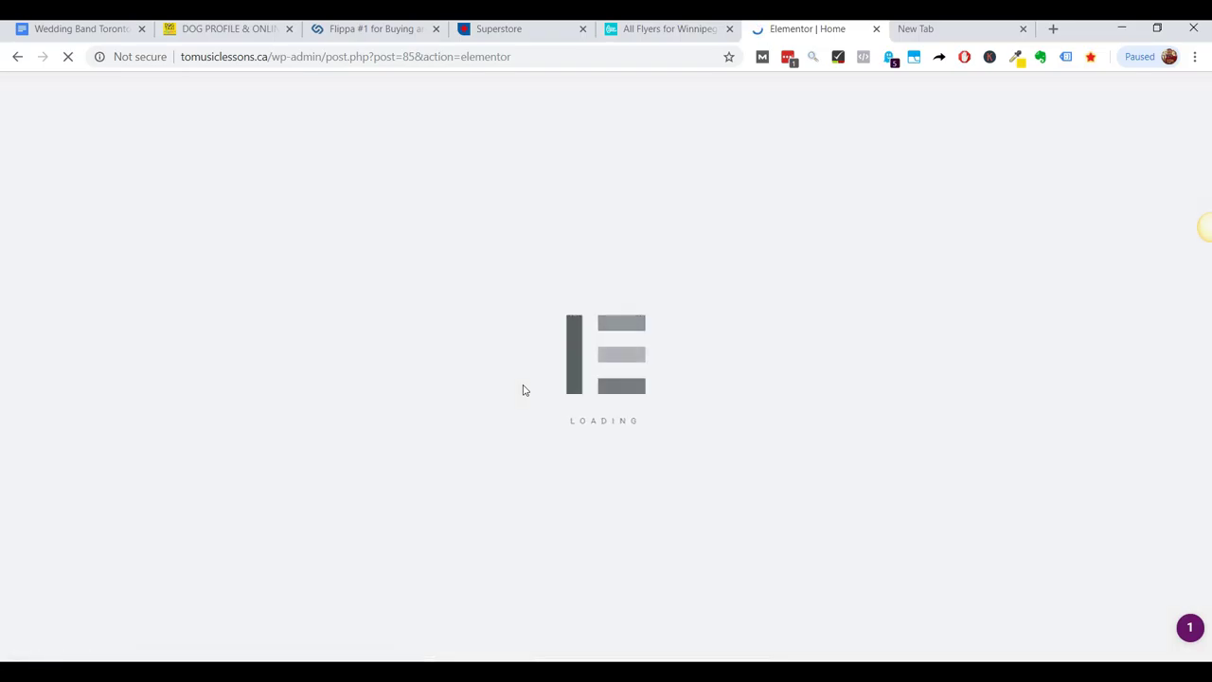
pyautogui.click(465, 427)
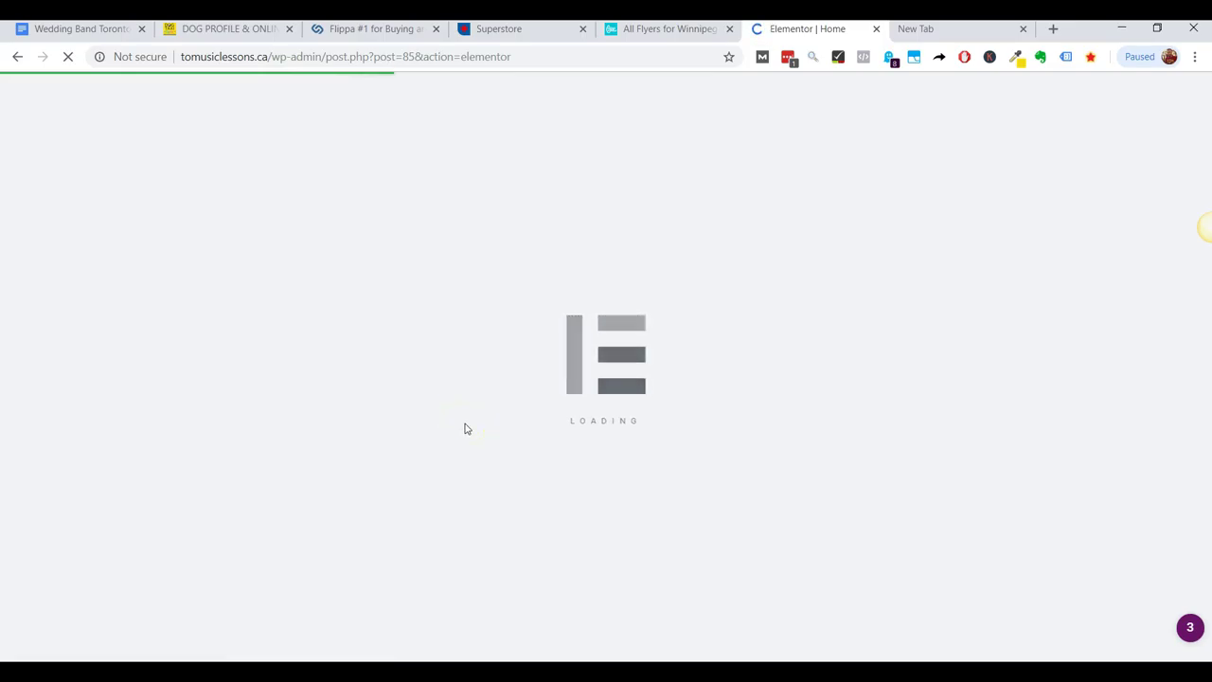
pyautogui.click(555, 377)
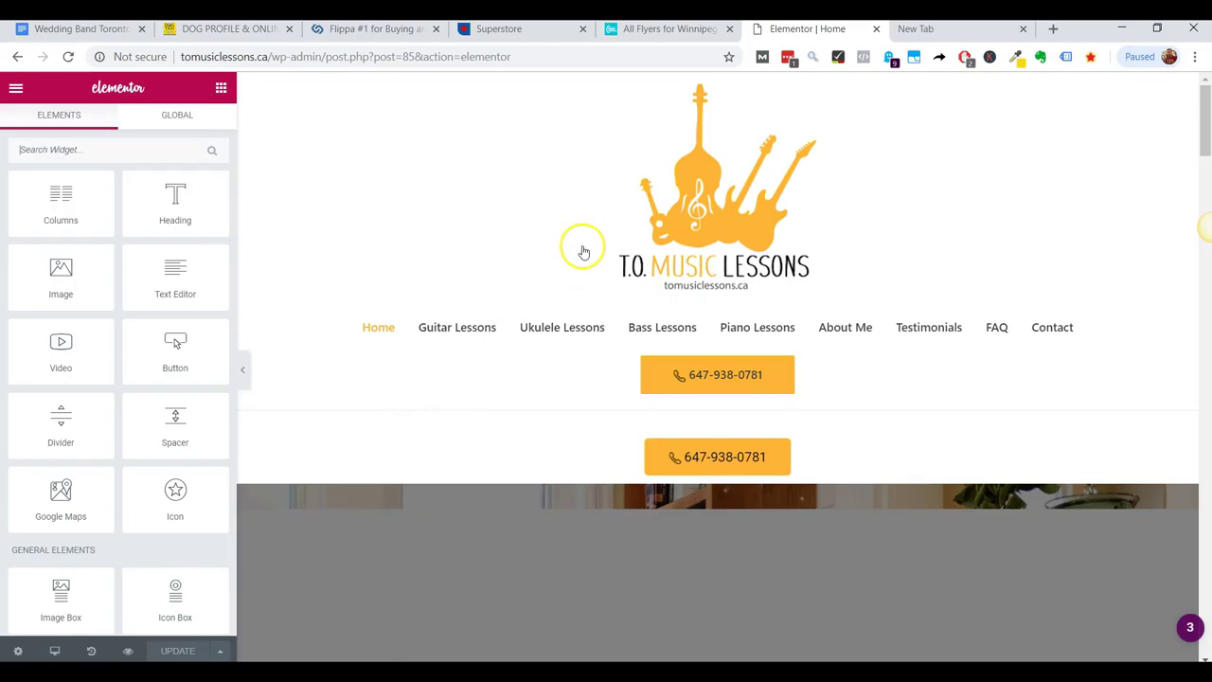
pyautogui.scroll(-4, 597, 293)
pyautogui.scroll(-3, 615, 339)
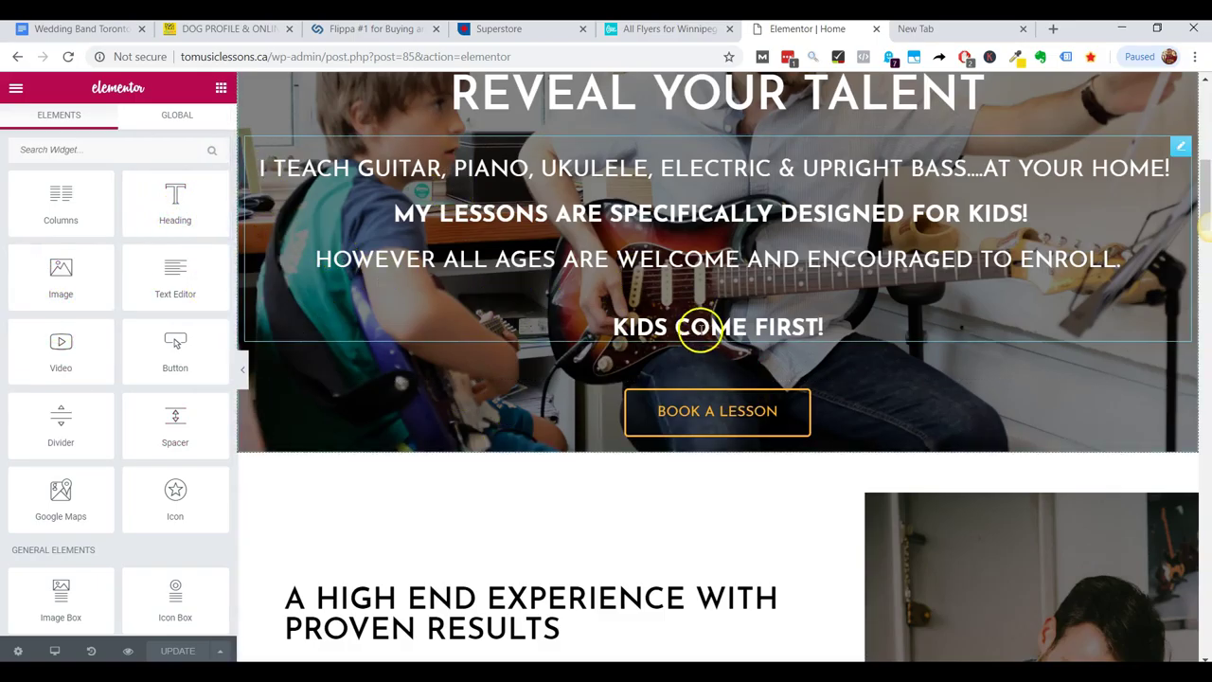
pyautogui.scroll(-2, 168, 387)
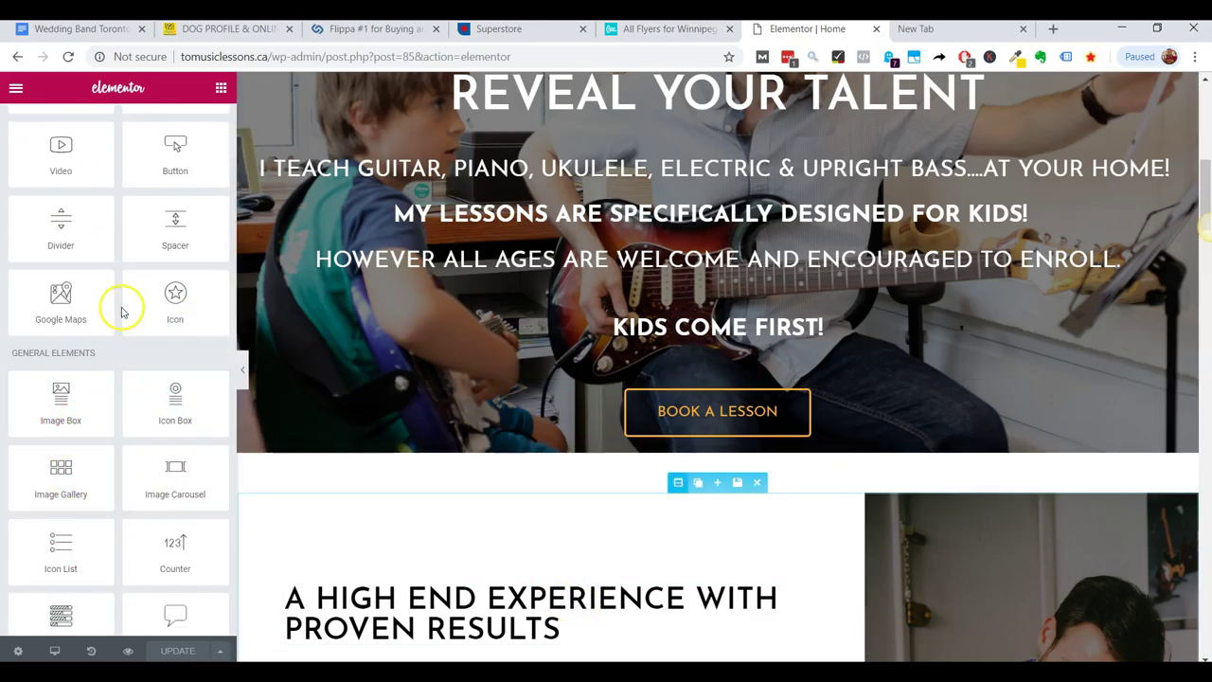
pyautogui.scroll(-3, 619, 290)
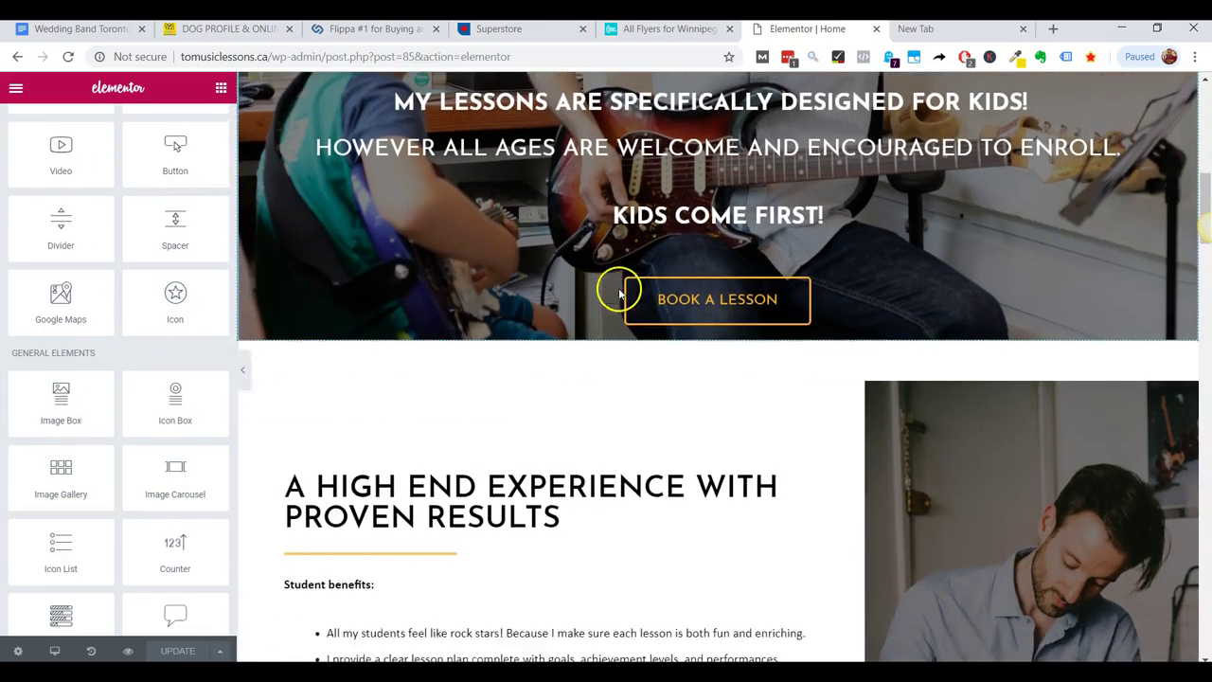
pyautogui.scroll(-3, 621, 295)
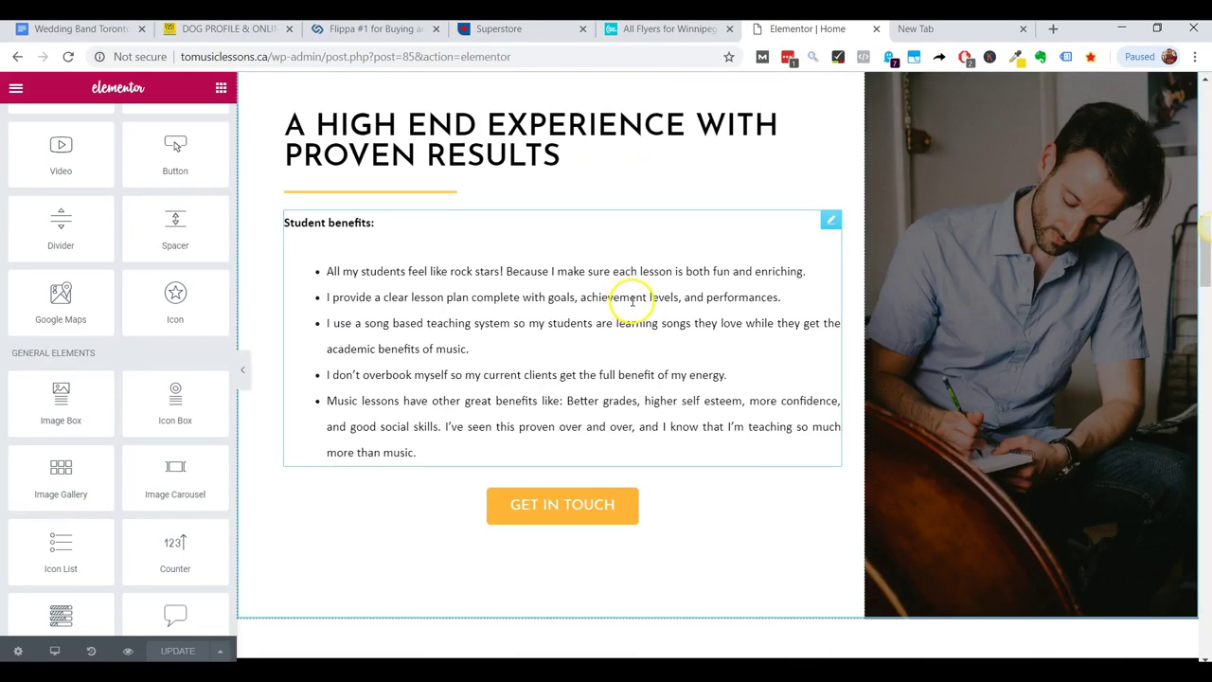
# Open the Student benefits text widget and make its editing box taller and wider.
pyautogui.click(437, 348)
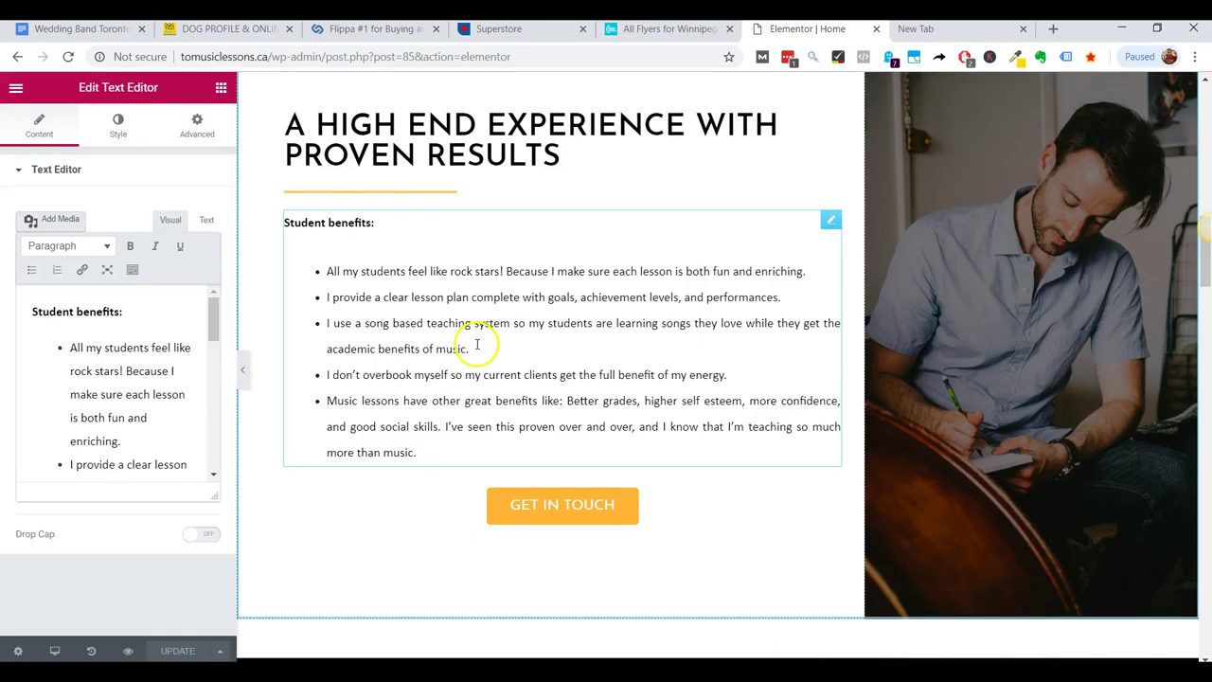
pyautogui.scroll(-5, 133, 407)
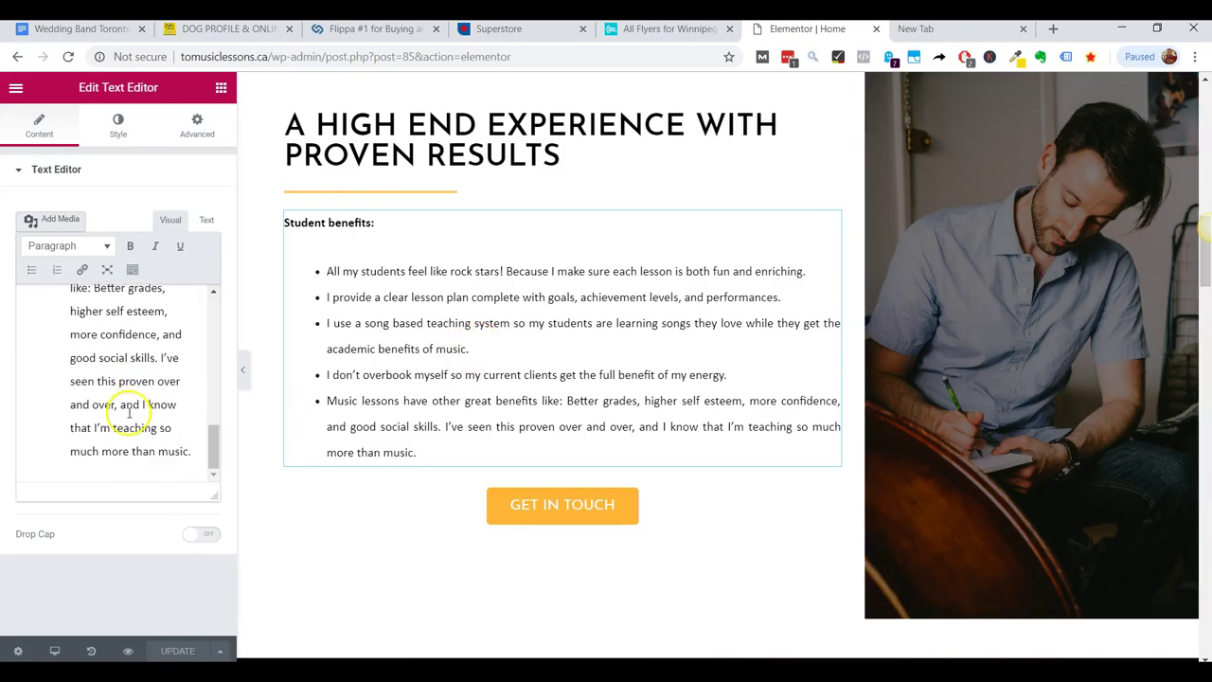
pyautogui.moveTo(218, 492); pyautogui.dragTo(704, 560)
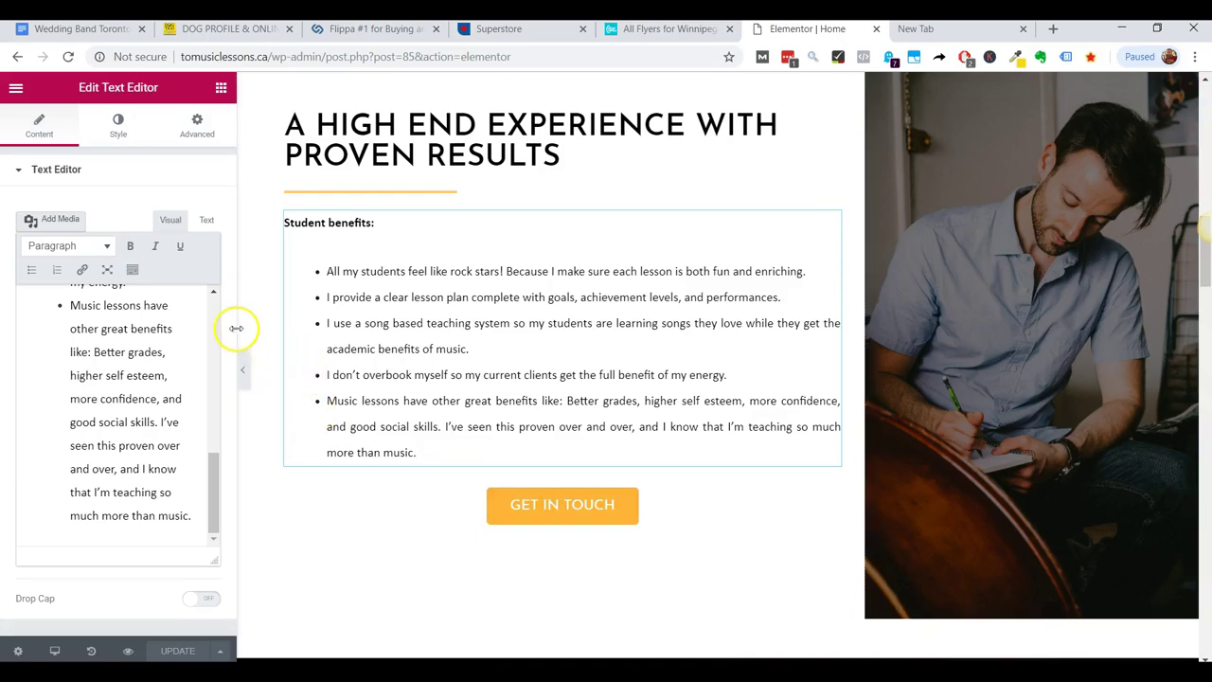
pyautogui.moveTo(239, 327); pyautogui.dragTo(637, 300)
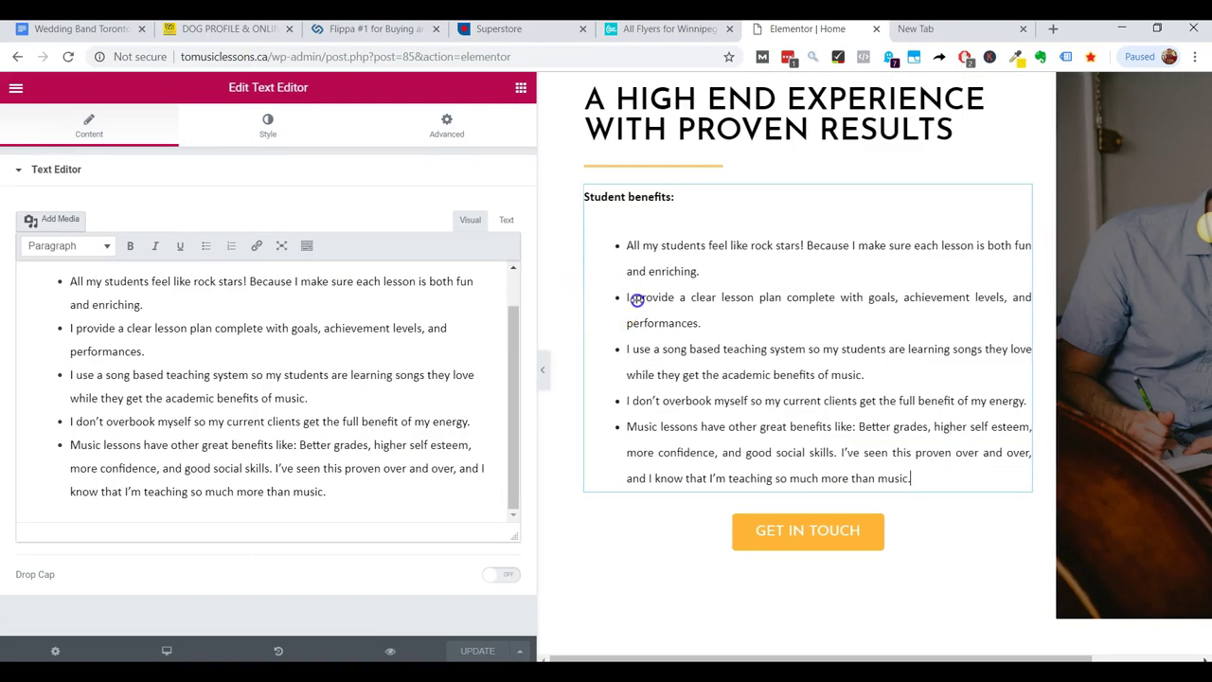
pyautogui.scroll(2, 218, 394)
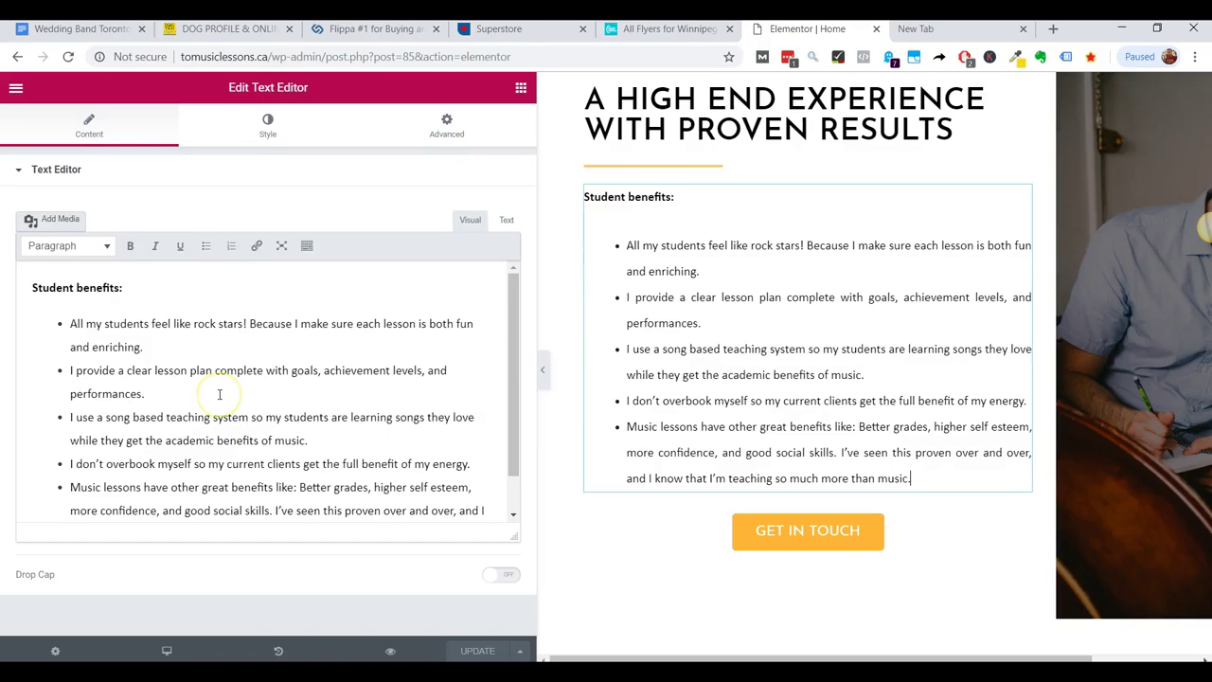
pyautogui.scroll(-2, 132, 407)
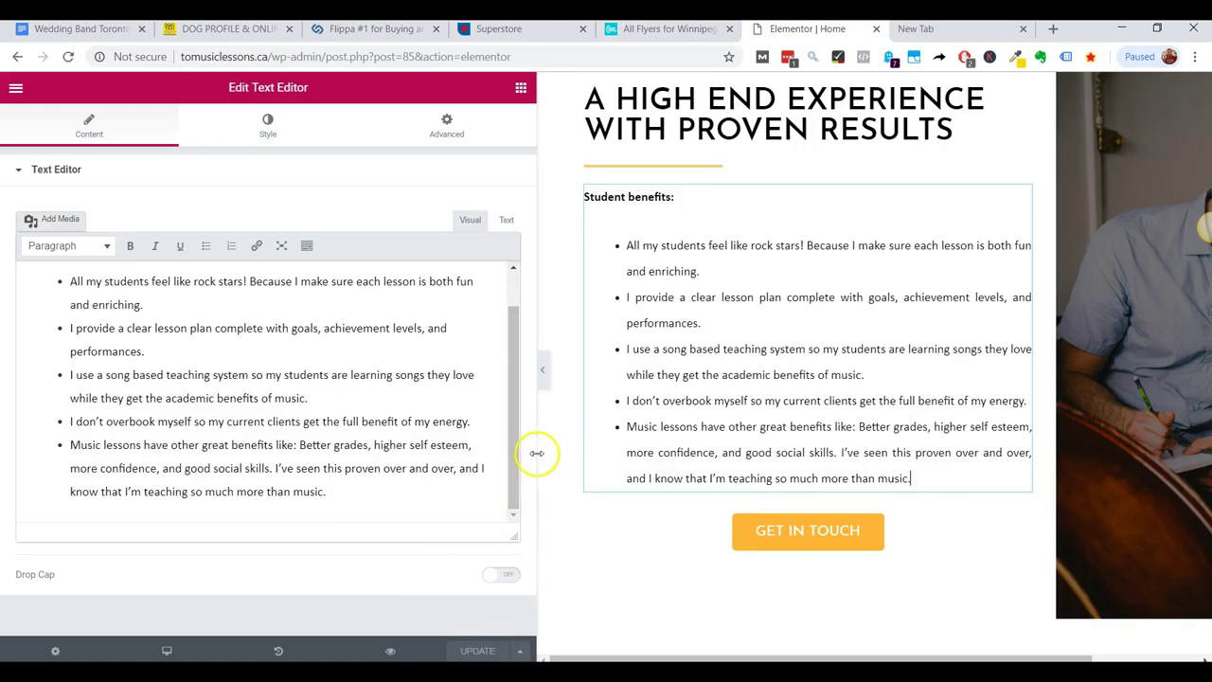
pyautogui.moveTo(540, 452); pyautogui.dragTo(311, 426)
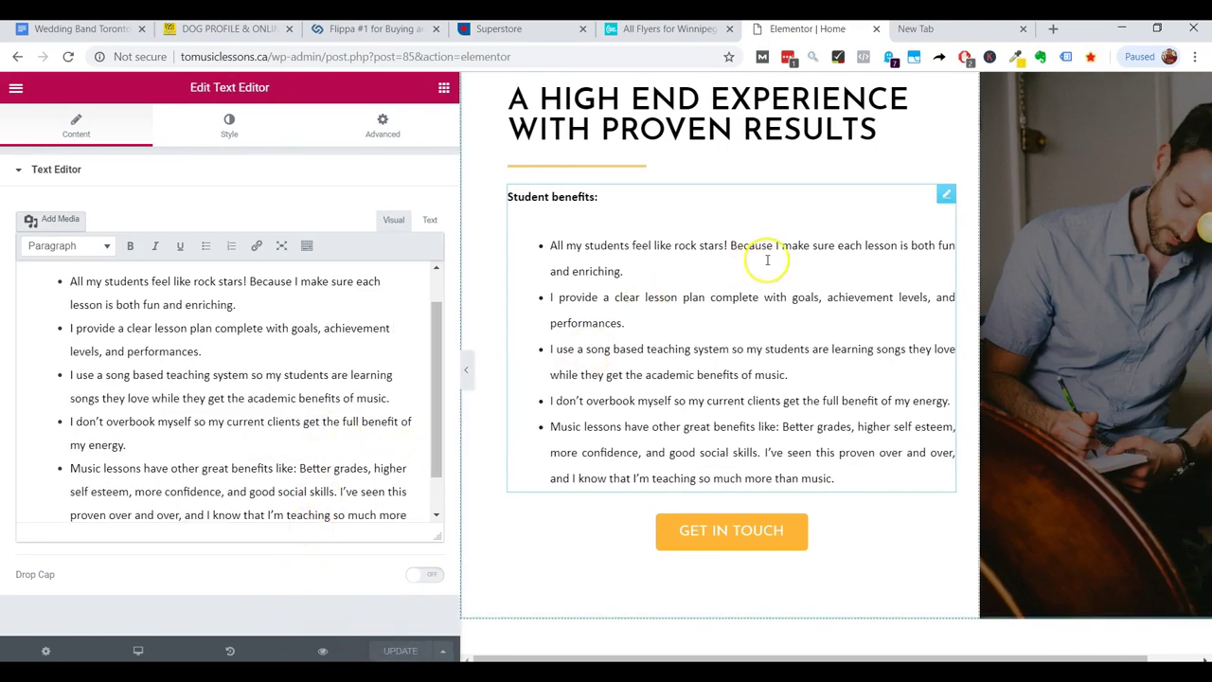
pyautogui.scroll(-4, 776, 263)
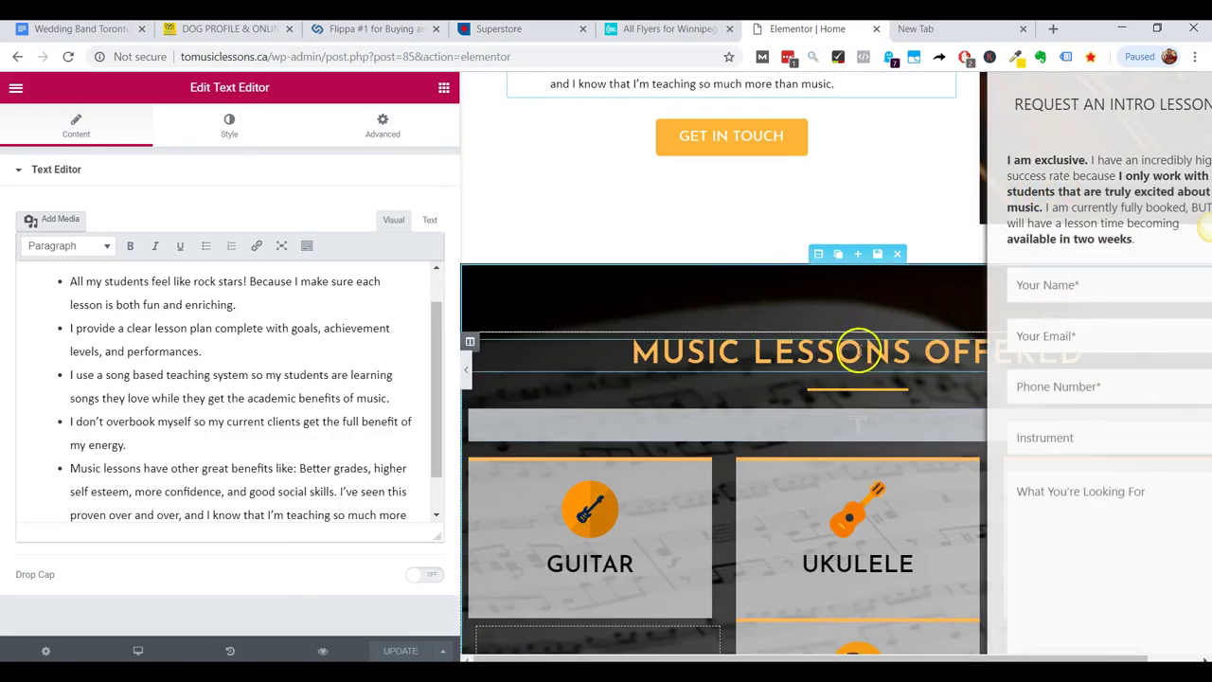
# Select the MUSIC LESSONS OFFERED heading and click into its Title field.
pyautogui.click(856, 350)
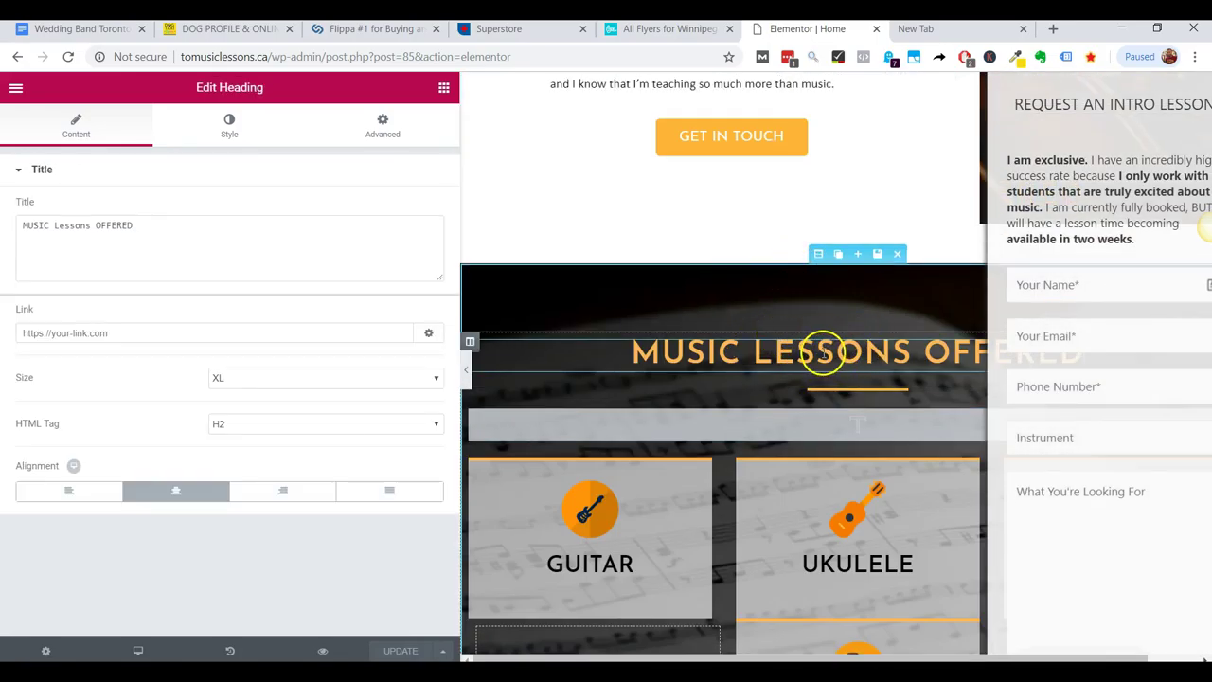
pyautogui.click(49, 223)
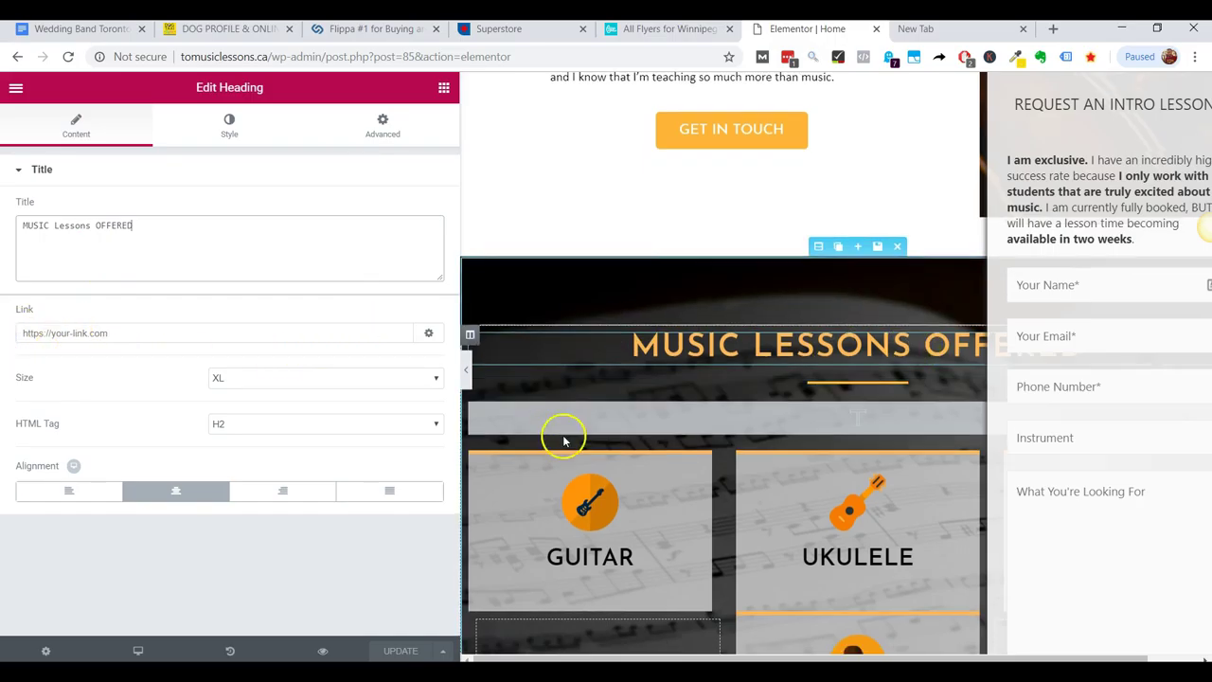
pyautogui.scroll(-3, 559, 436)
pyautogui.scroll(-5, 757, 379)
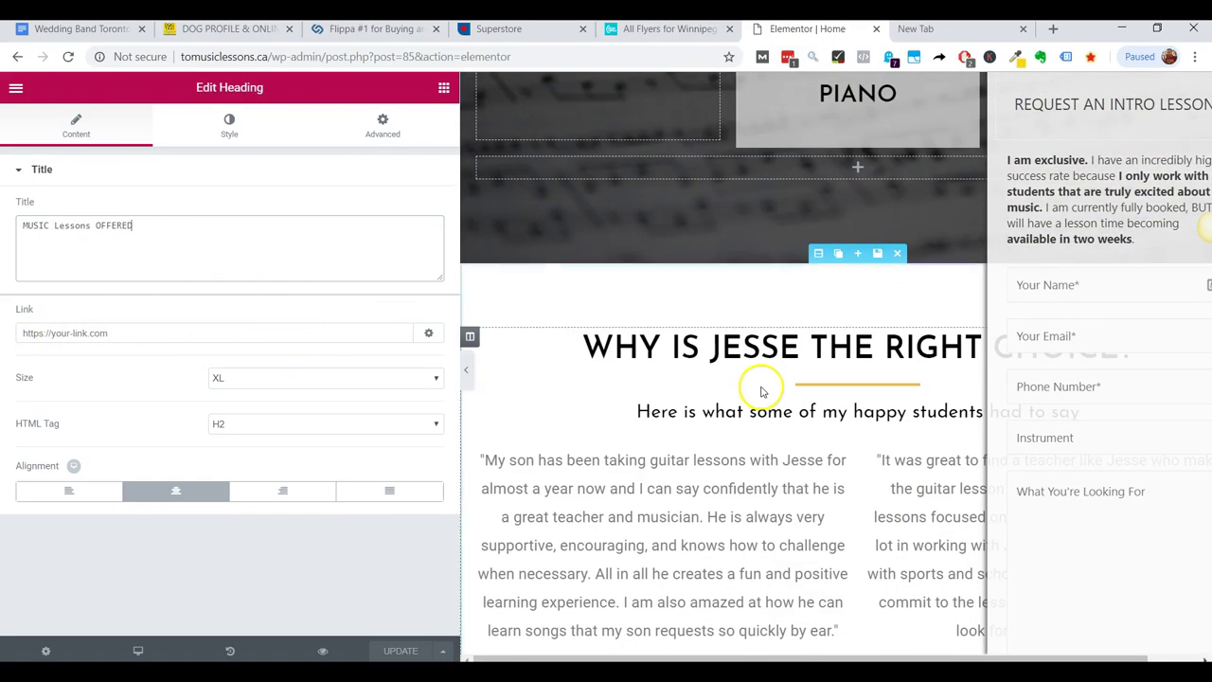
pyautogui.scroll(6, 946, 388)
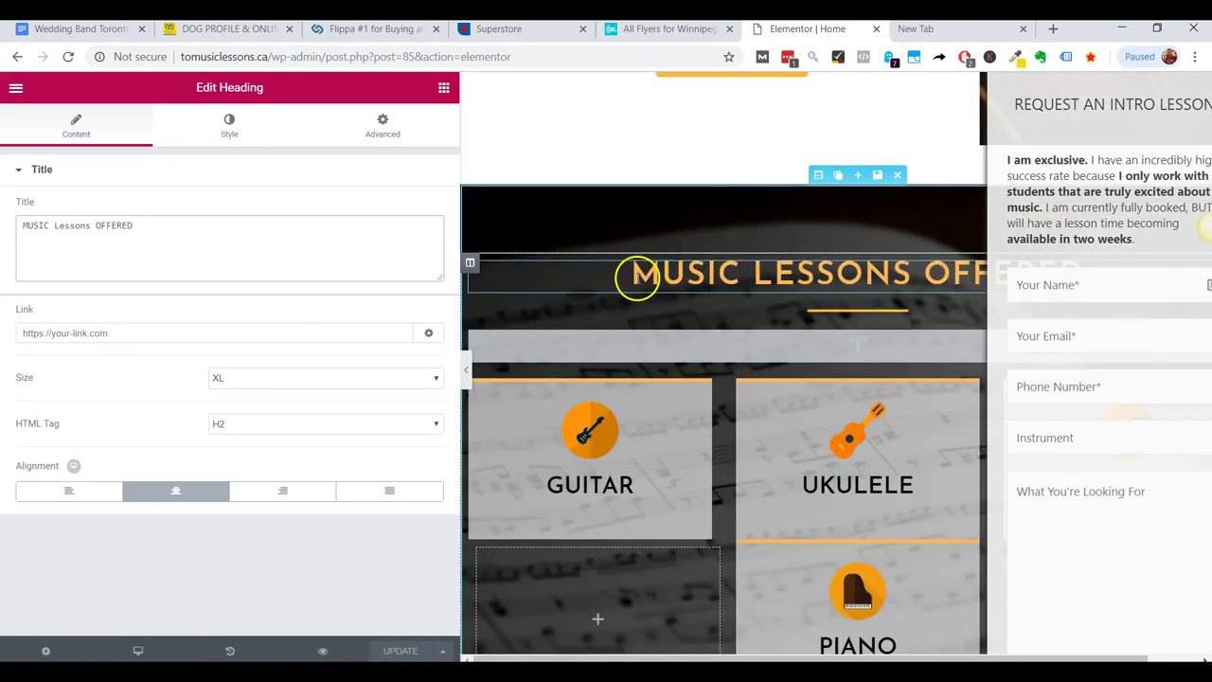
# Type 'toronto ' before MUSIC in the heading's title.
pyautogui.click(637, 278)
pyautogui.click(34, 243)
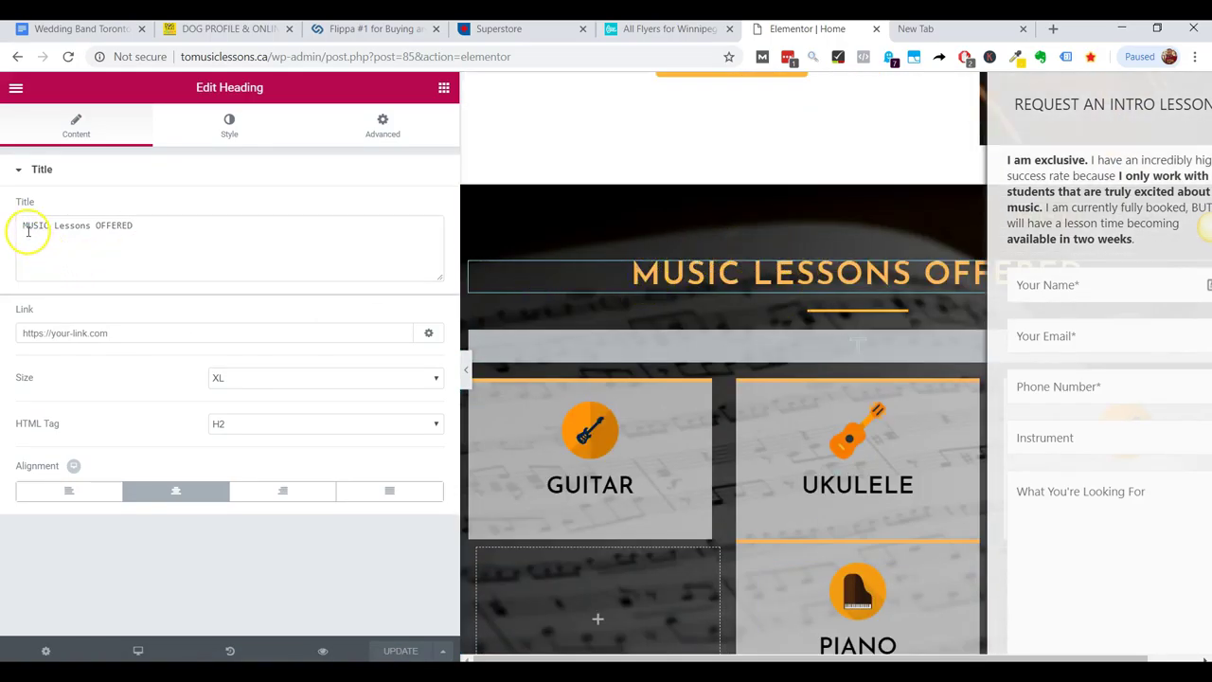
pyautogui.click(21, 229)
pyautogui.write('toronto')
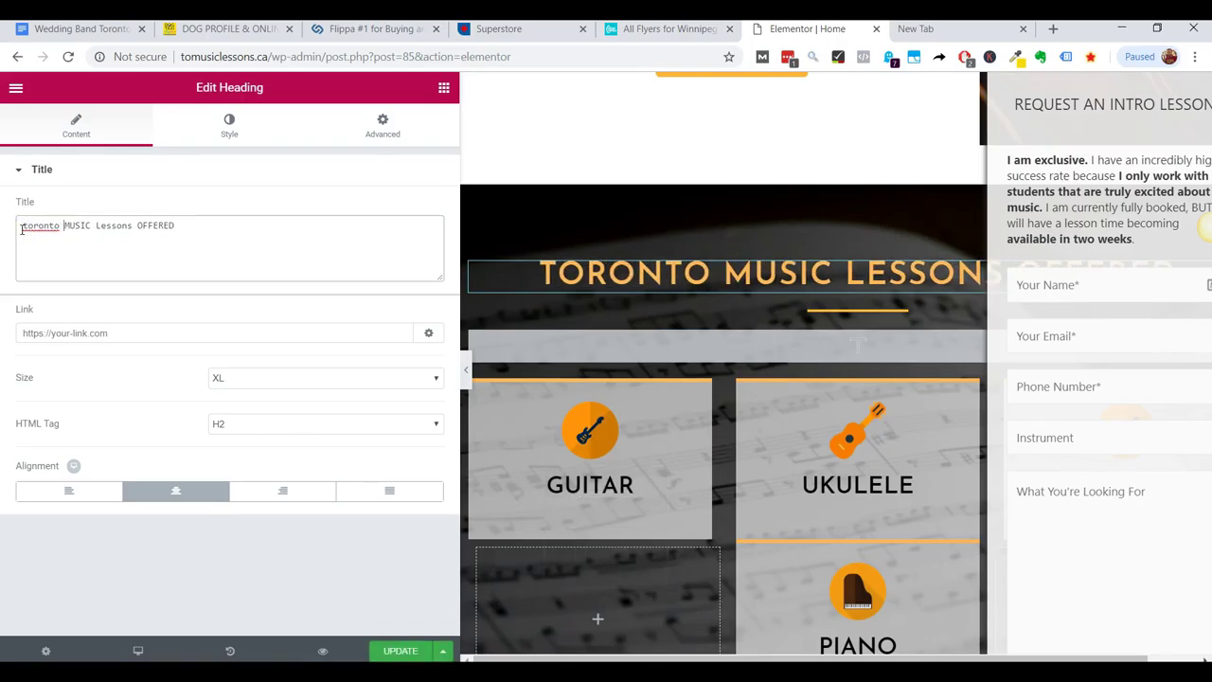
pyautogui.scroll(-5, 744, 360)
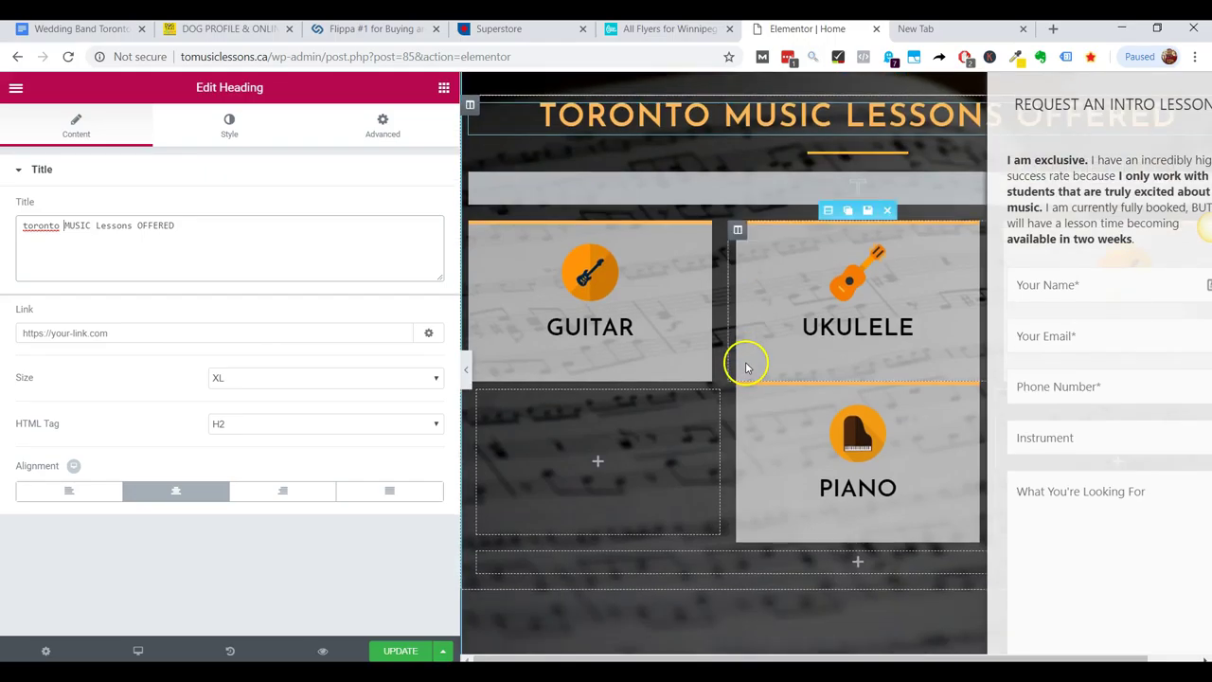
pyautogui.scroll(-2, 752, 355)
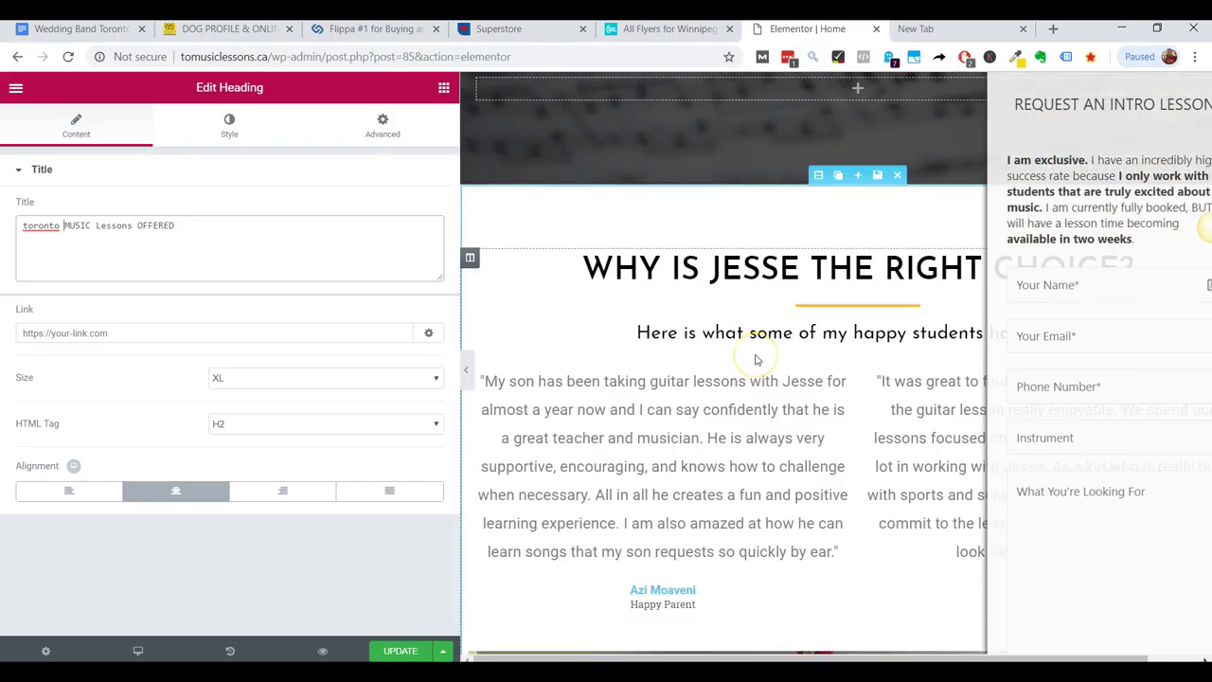
pyautogui.scroll(-7, 756, 360)
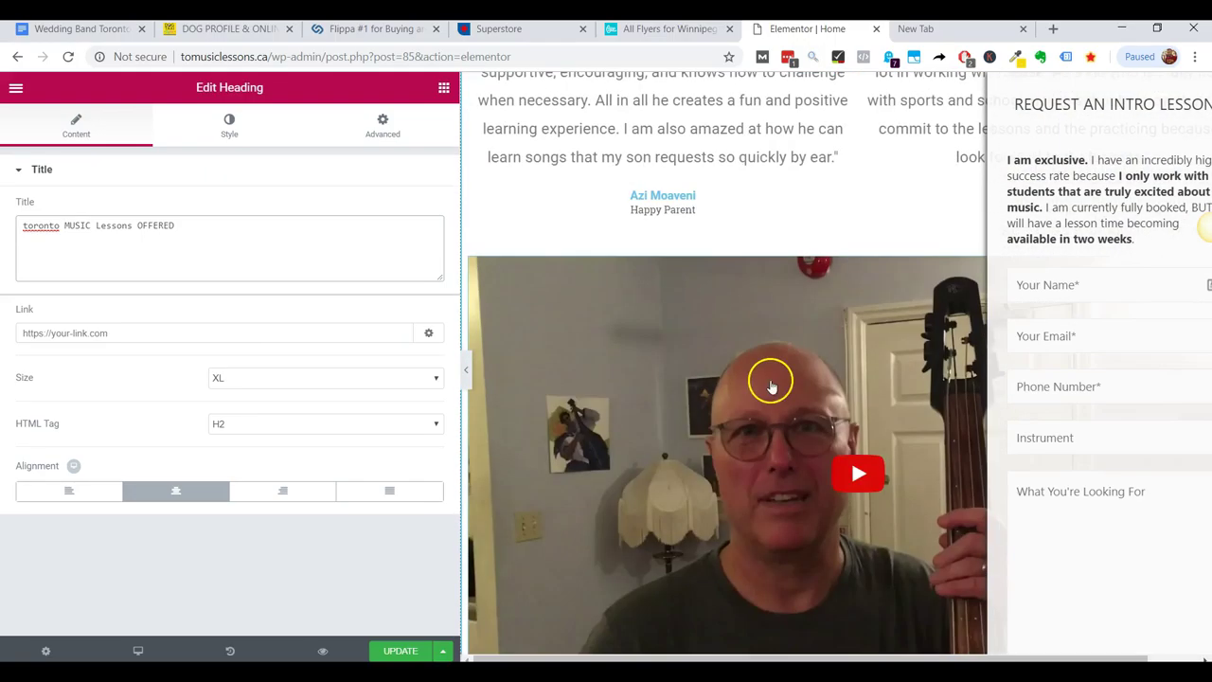
pyautogui.scroll(-4, 657, 494)
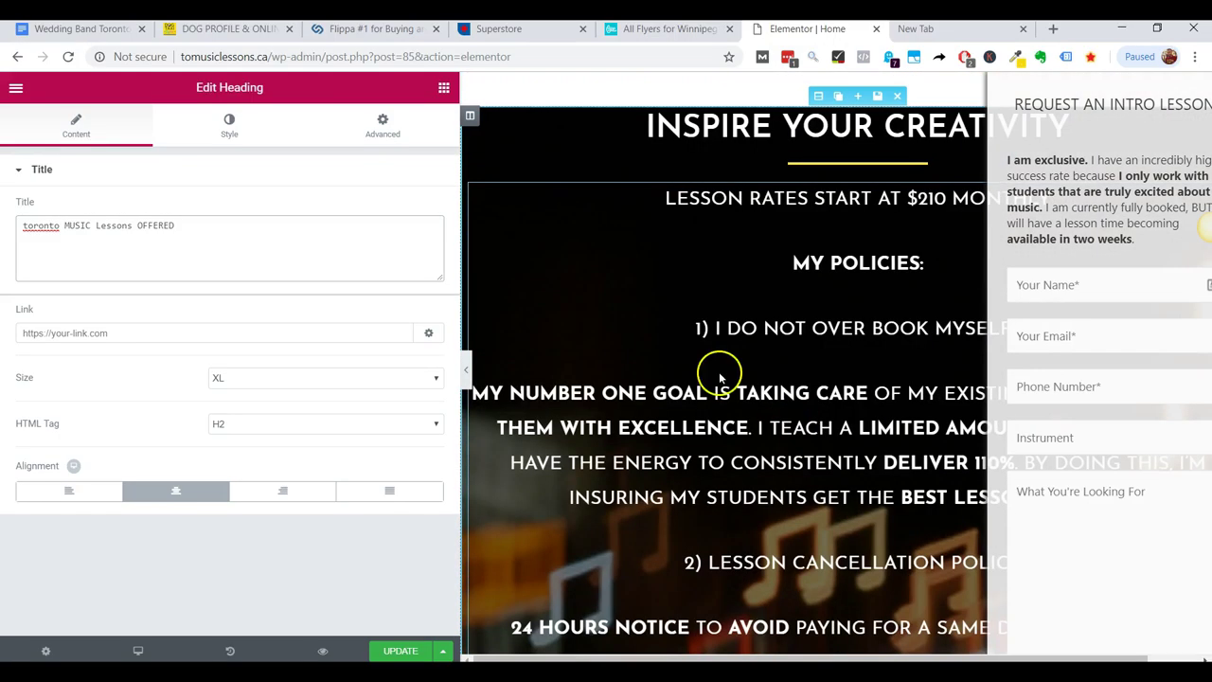
# Review the 'Lesson rates start at $210 monthly' text, then save the page with UPDATE.
pyautogui.click(786, 197)
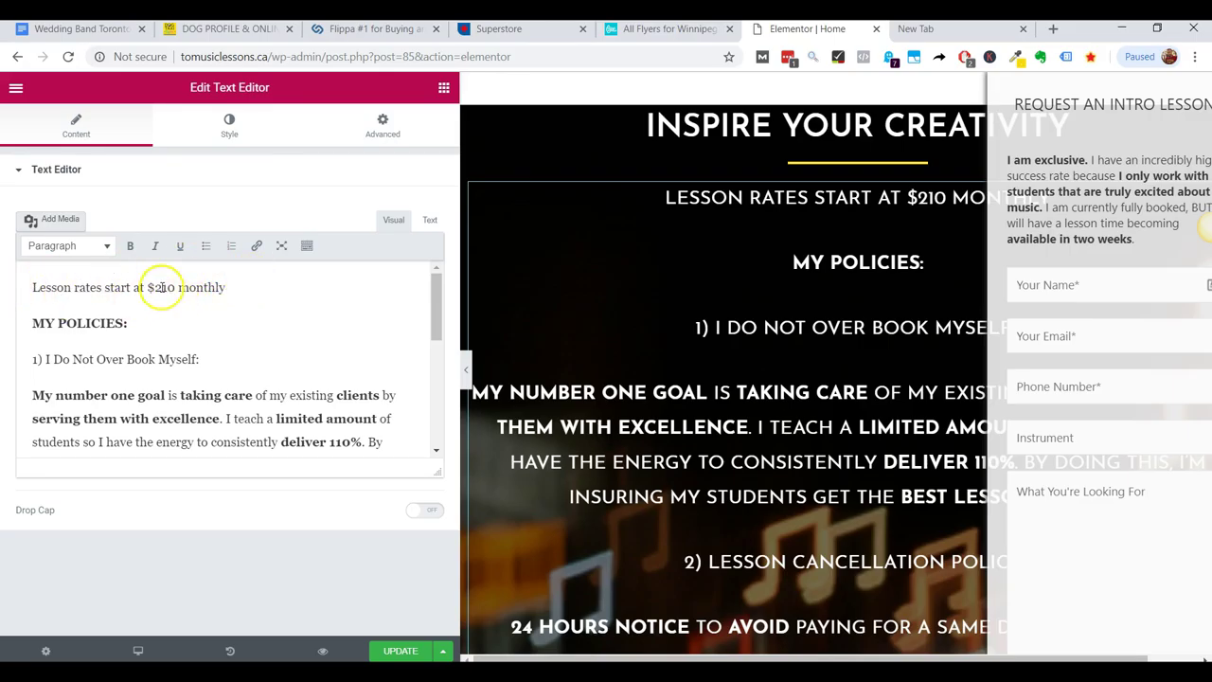
pyautogui.moveTo(161, 286); pyautogui.dragTo(38, 285)
pyautogui.click(252, 289)
pyautogui.click(38, 287)
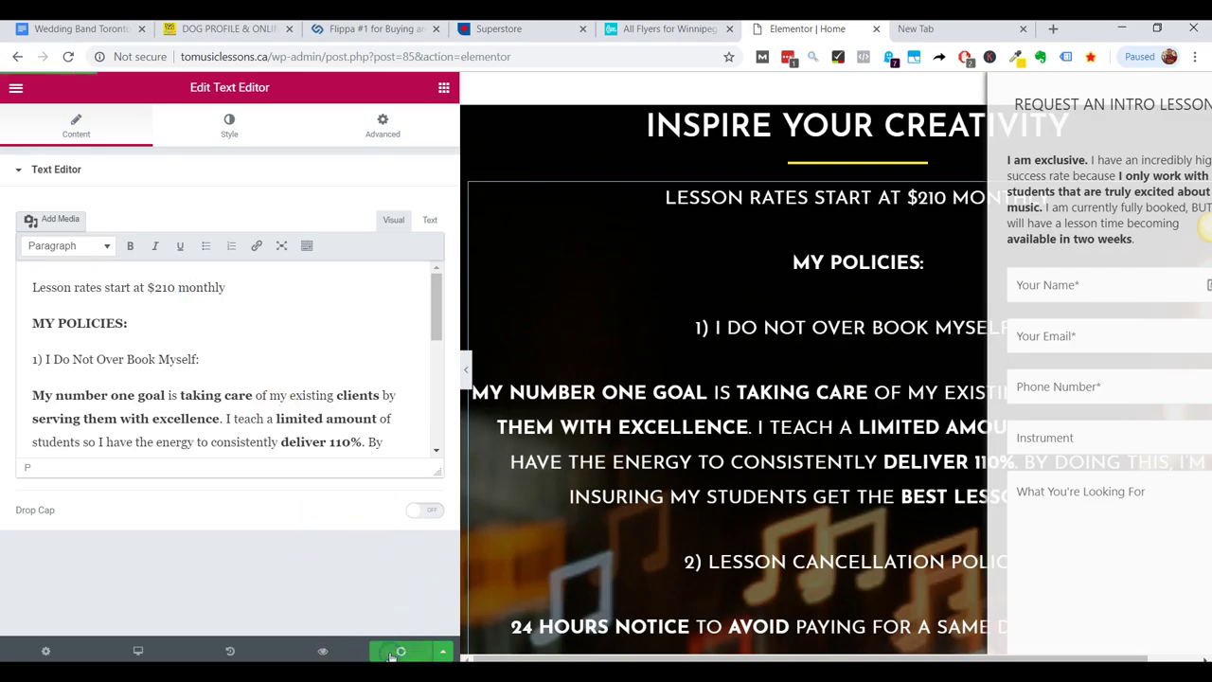
pyautogui.click(393, 652)
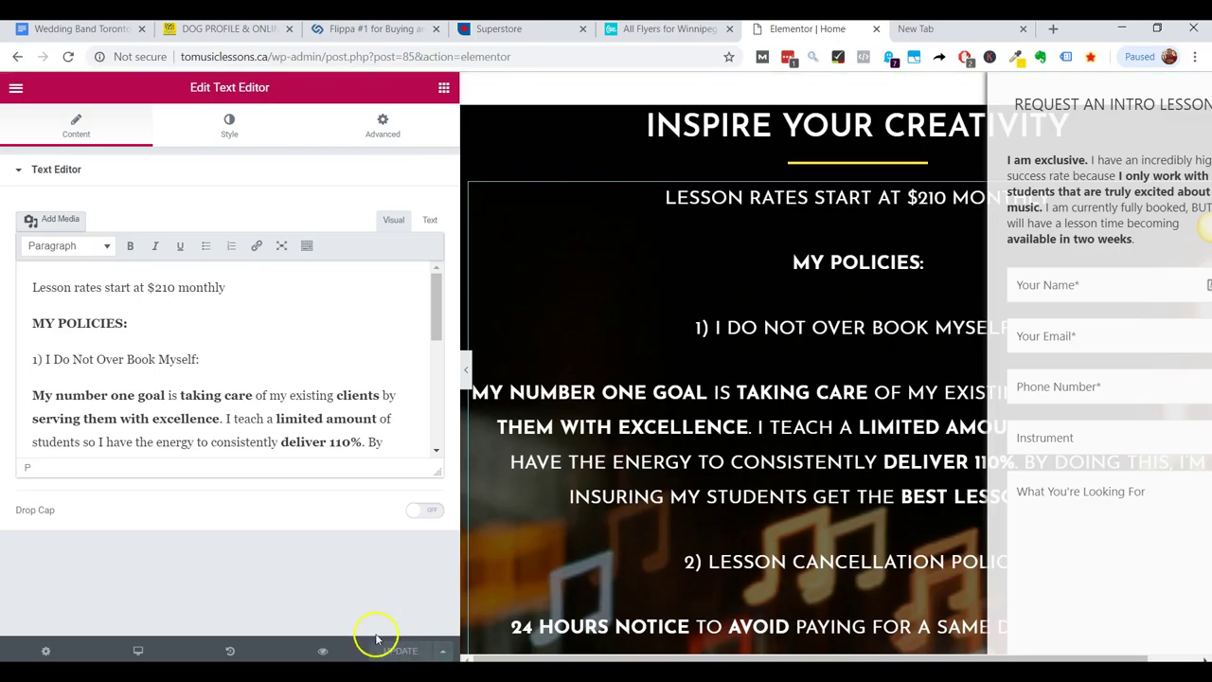
# Exit Elementor to the Dashboard, landing on the Home page's Edit Page screen.
pyautogui.click(45, 653)
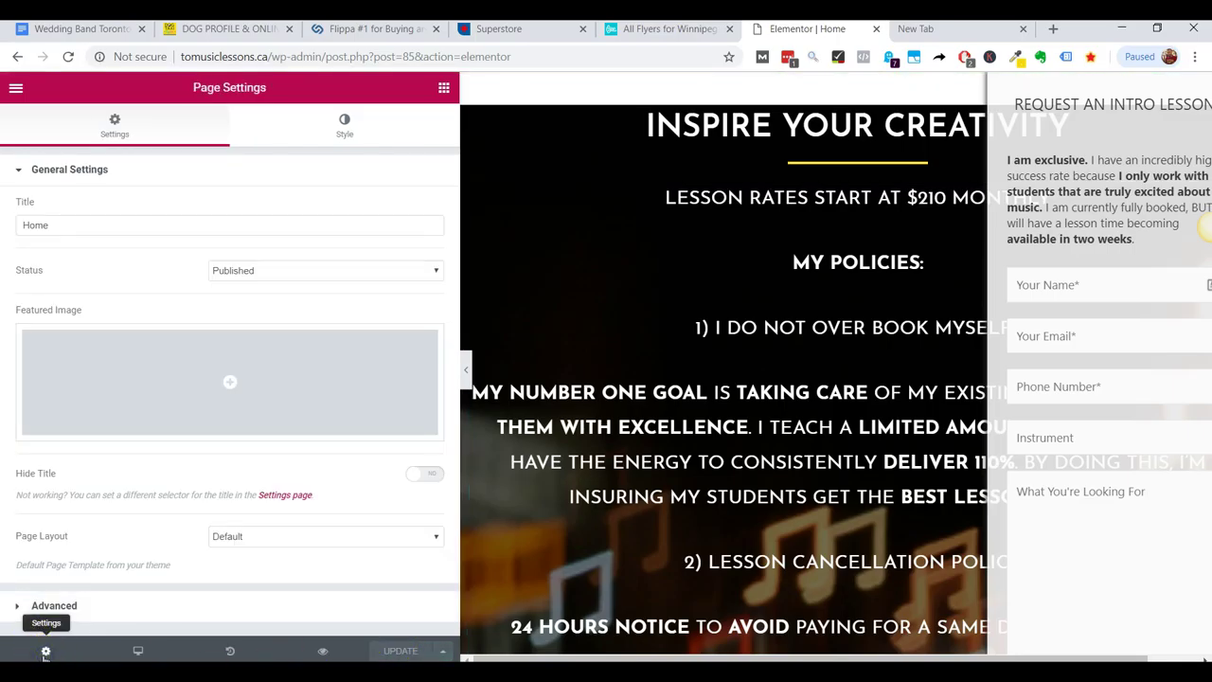
pyautogui.click(54, 652)
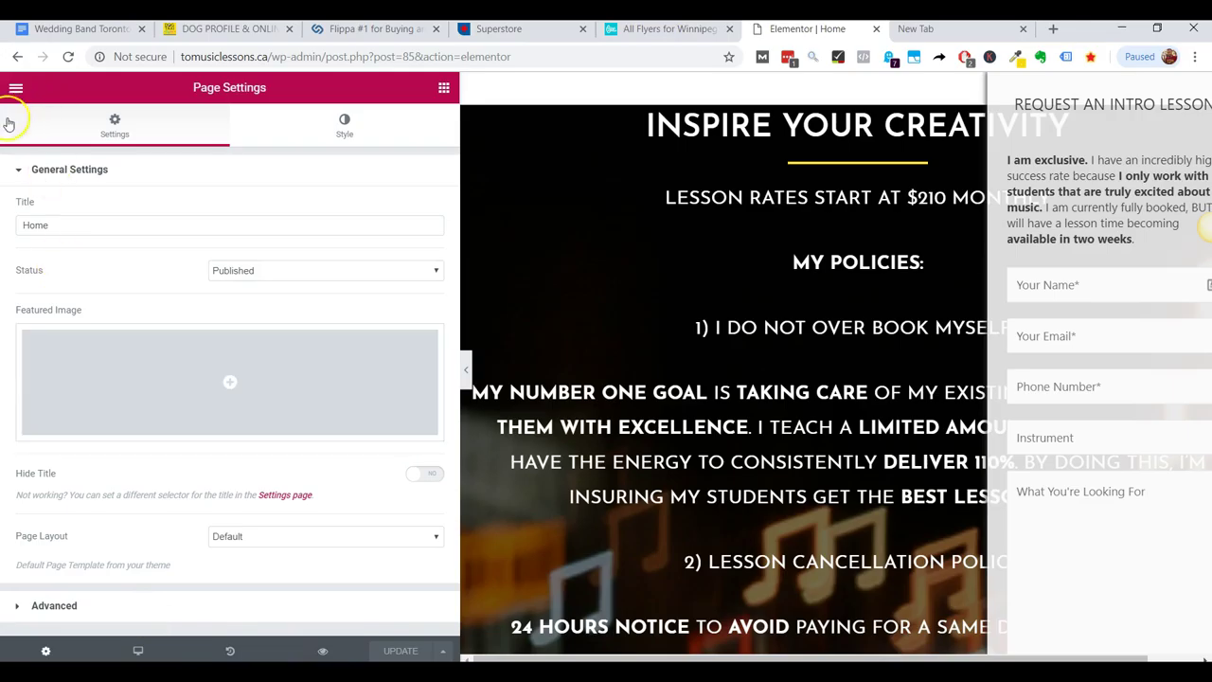
pyautogui.click(17, 89)
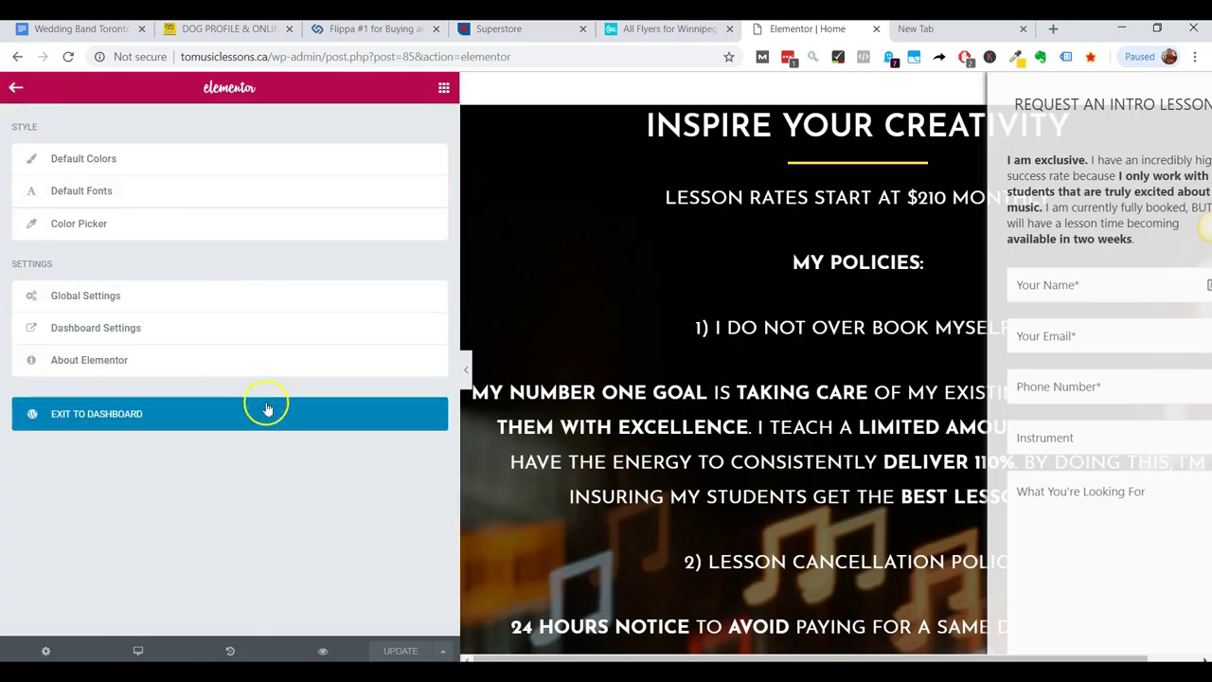
pyautogui.click(129, 407)
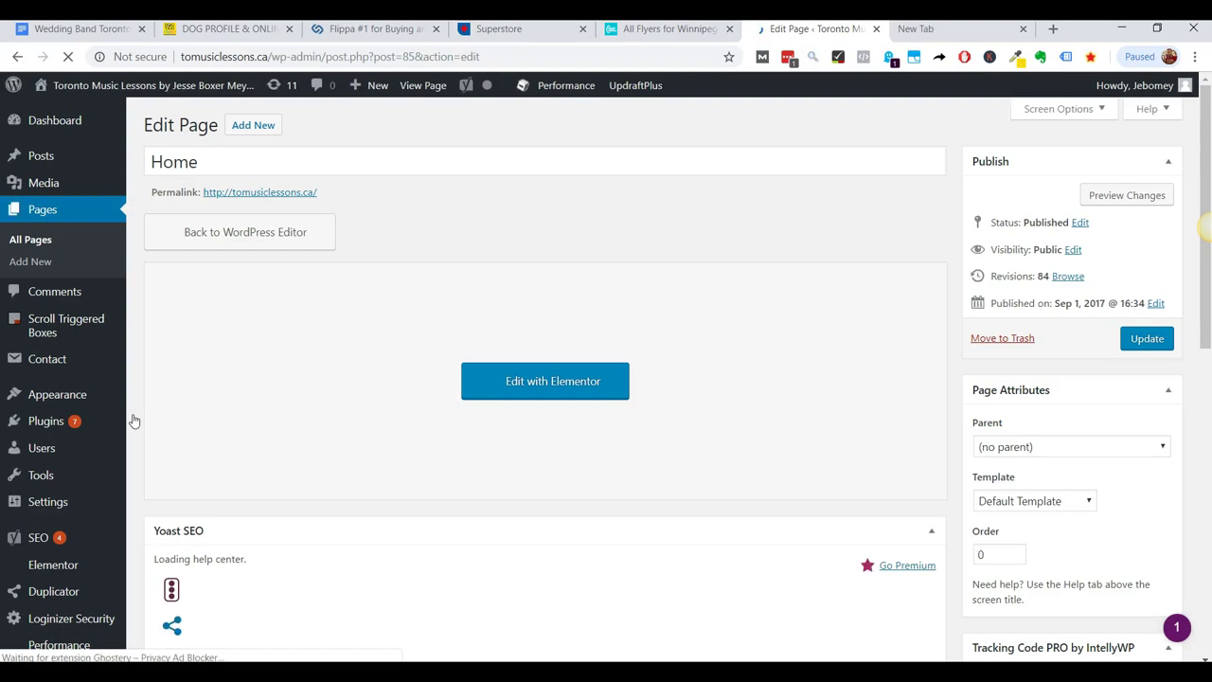
# Show All Pages and edit the Electric Bass & Upright Bass Lessons page.
pyautogui.click(39, 249)
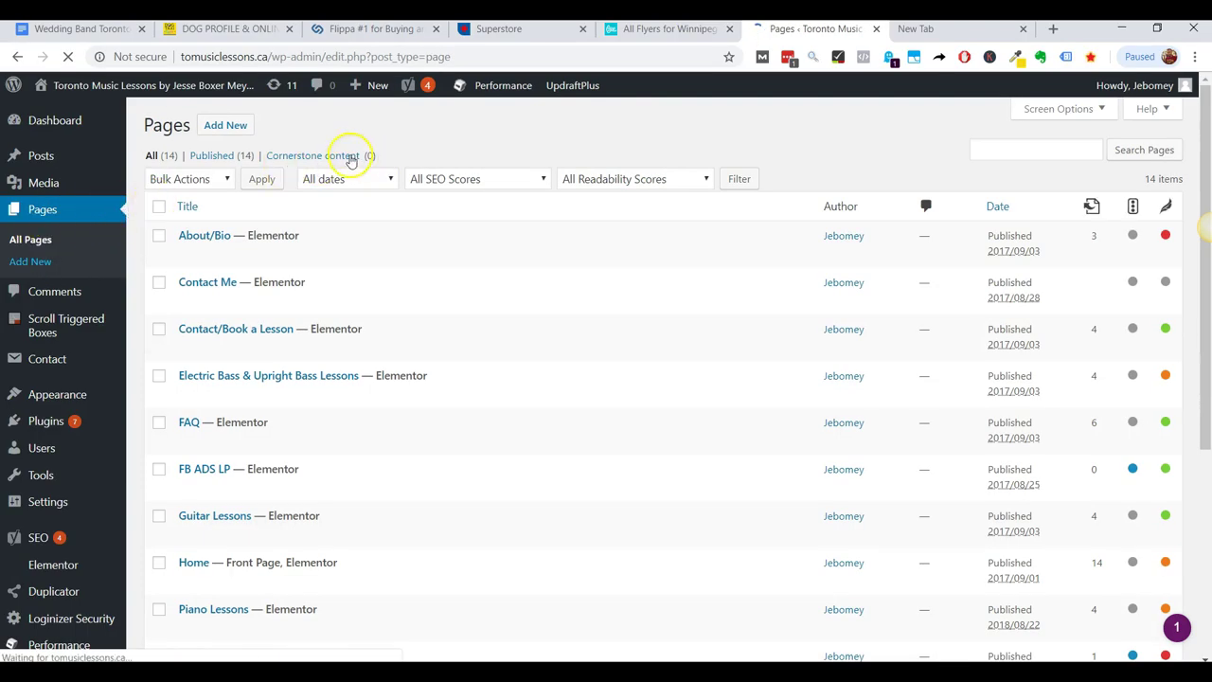
pyautogui.scroll(-1, 239, 296)
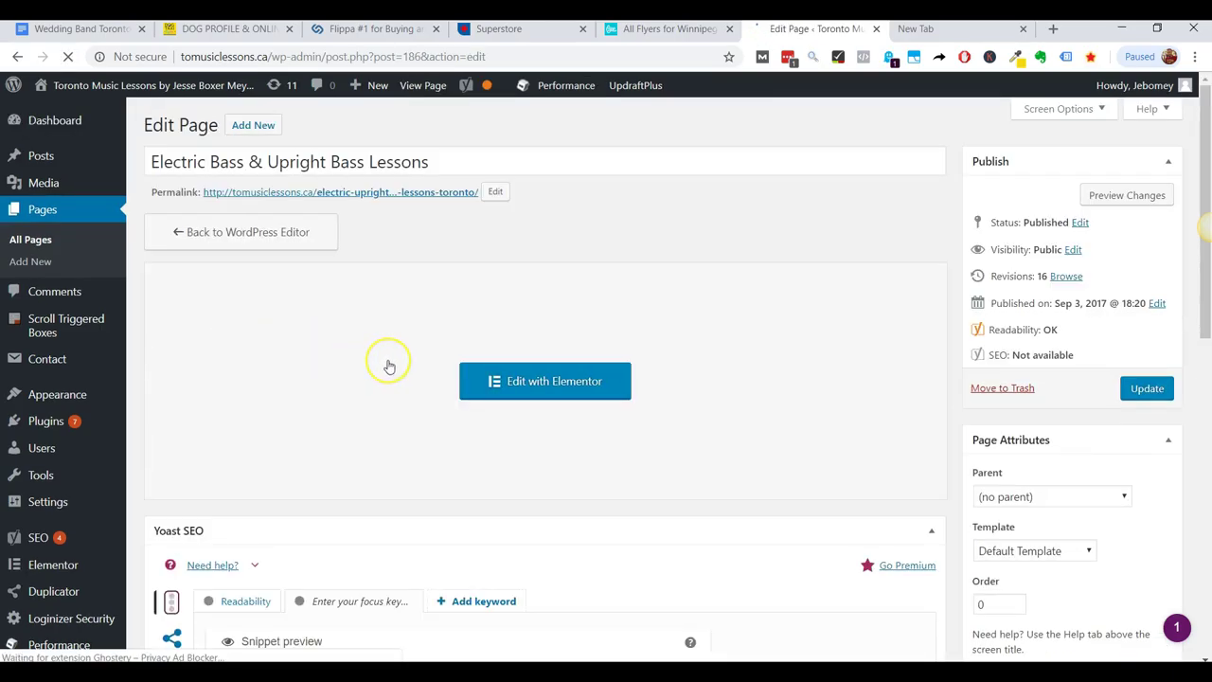
# Check the Yoast SEO box, then launch Elementor for the Electric Bass & Upright Bass Lessons page.
pyautogui.scroll(-5, 384, 360)
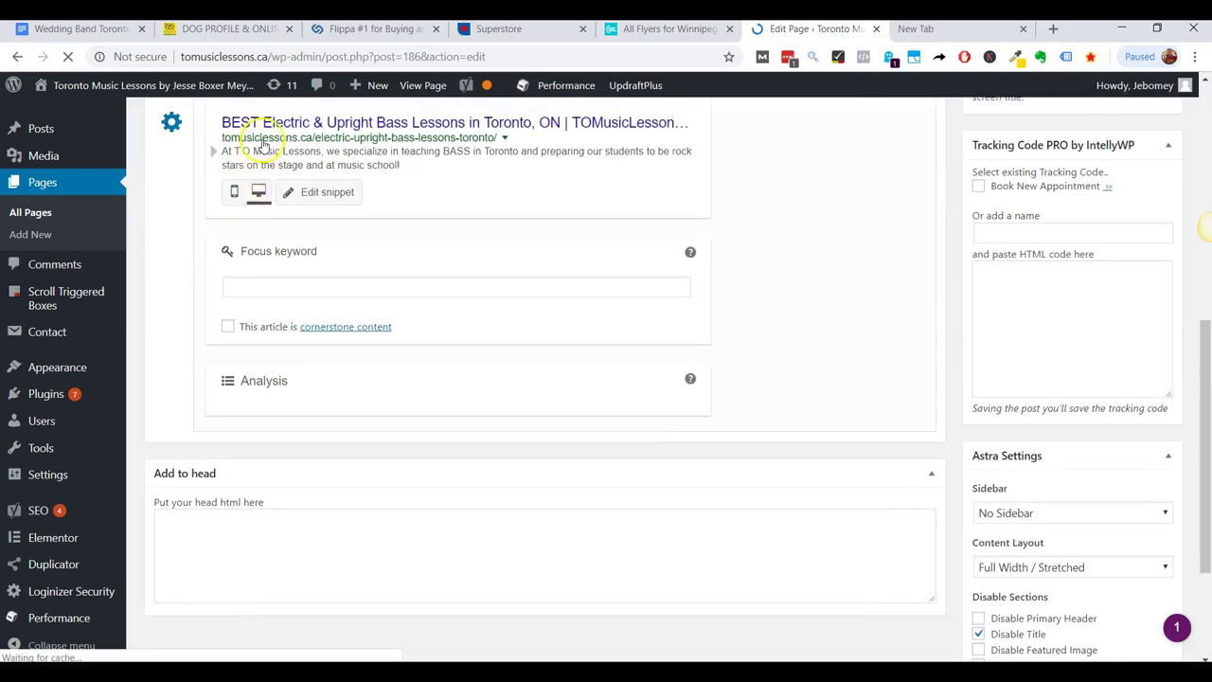
pyautogui.scroll(-1, 271, 217)
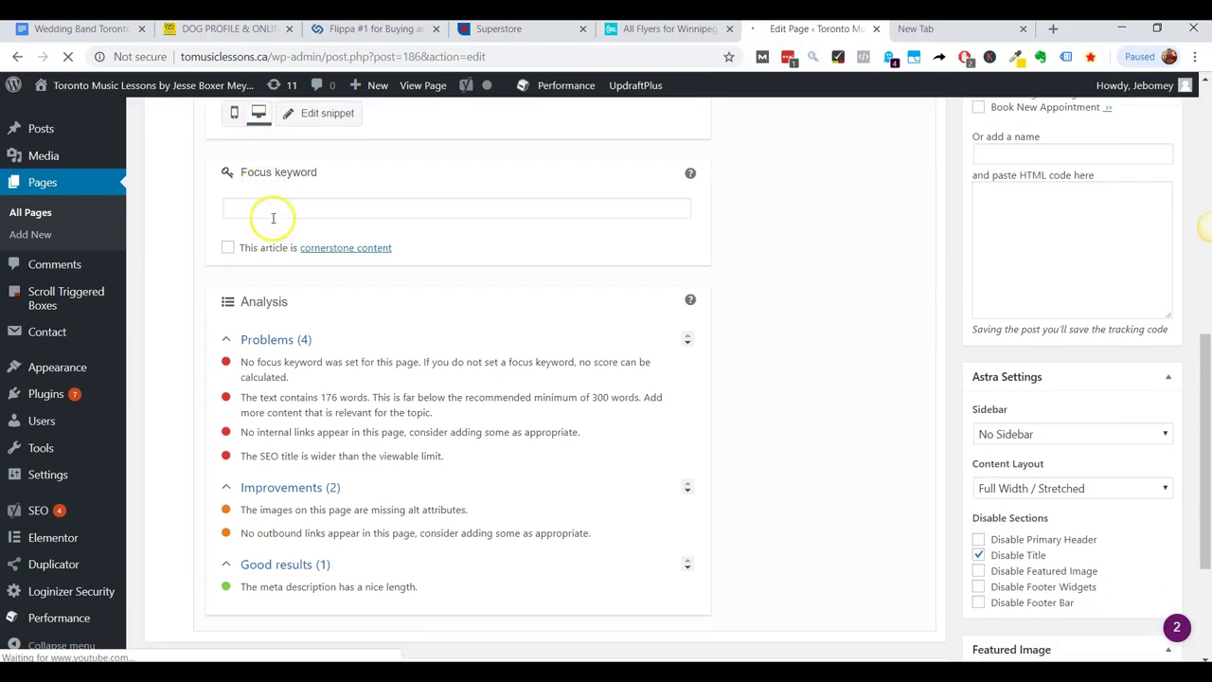
pyautogui.scroll(4, 448, 262)
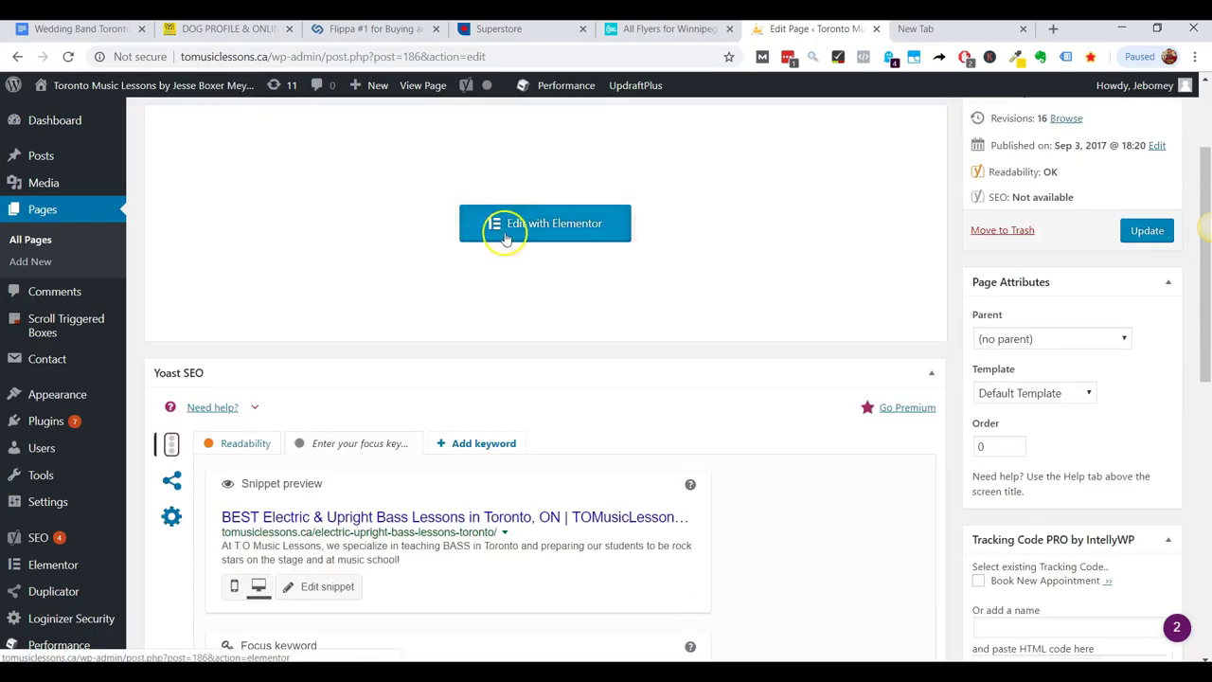
pyautogui.click(501, 232)
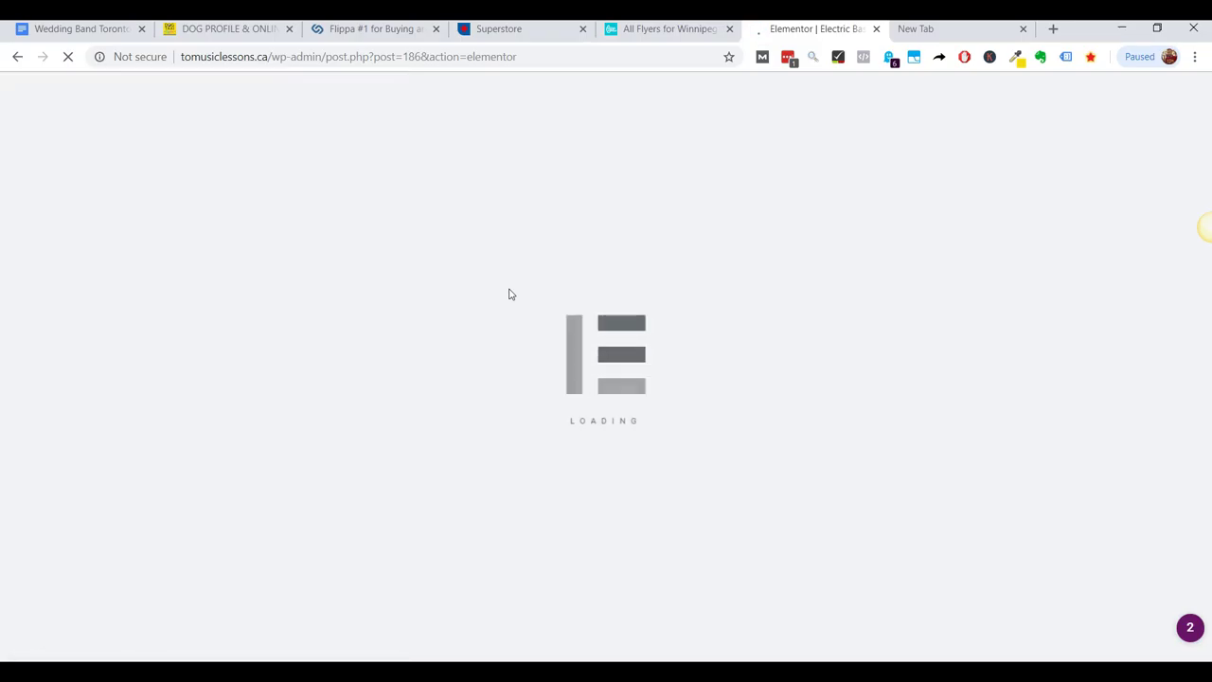
# Scroll the loaded bass lessons preview to find the 'Electric & Upright Bass Lessons in Toronto' banner.
pyautogui.scroll(-4, 509, 294)
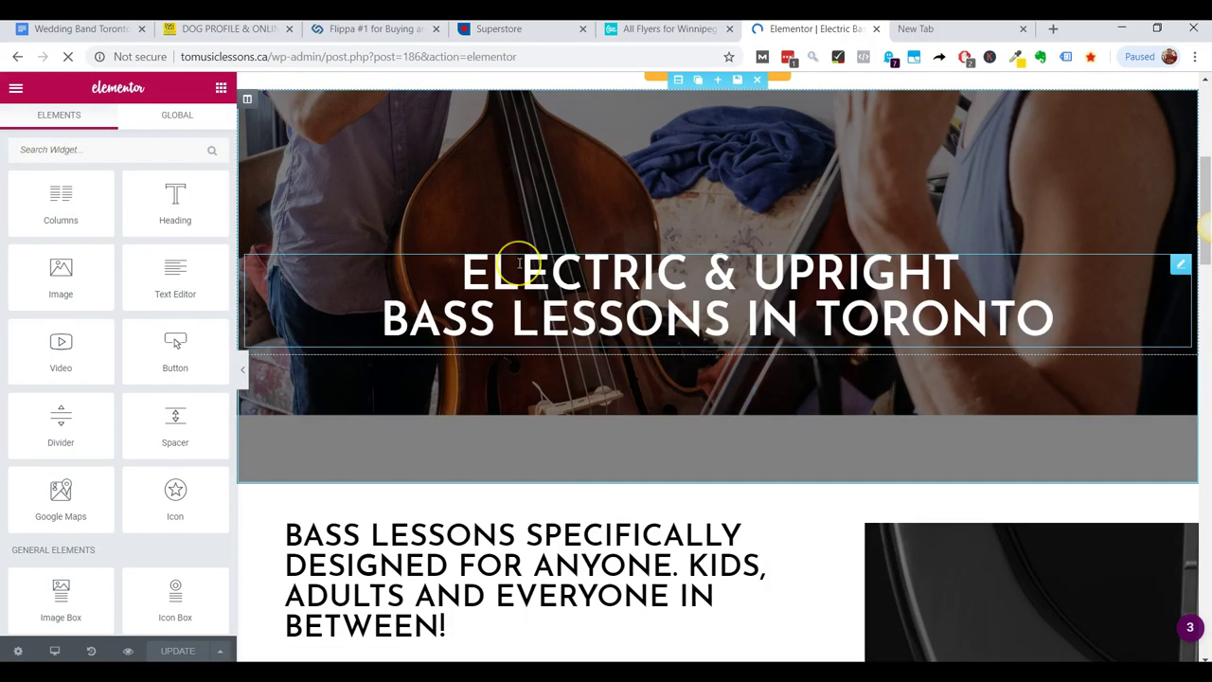
pyautogui.scroll(-2, 519, 264)
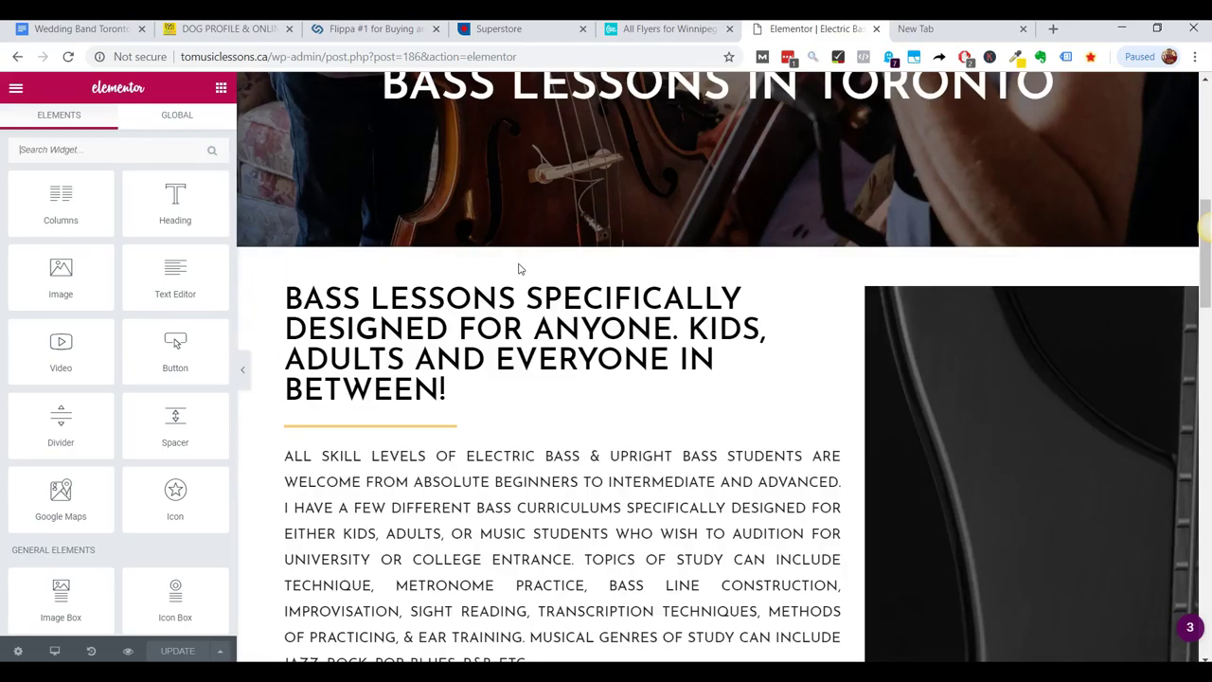
pyautogui.scroll(3, 701, 333)
# Open the banner heading's settings and browse its options and the page.
pyautogui.click(581, 331)
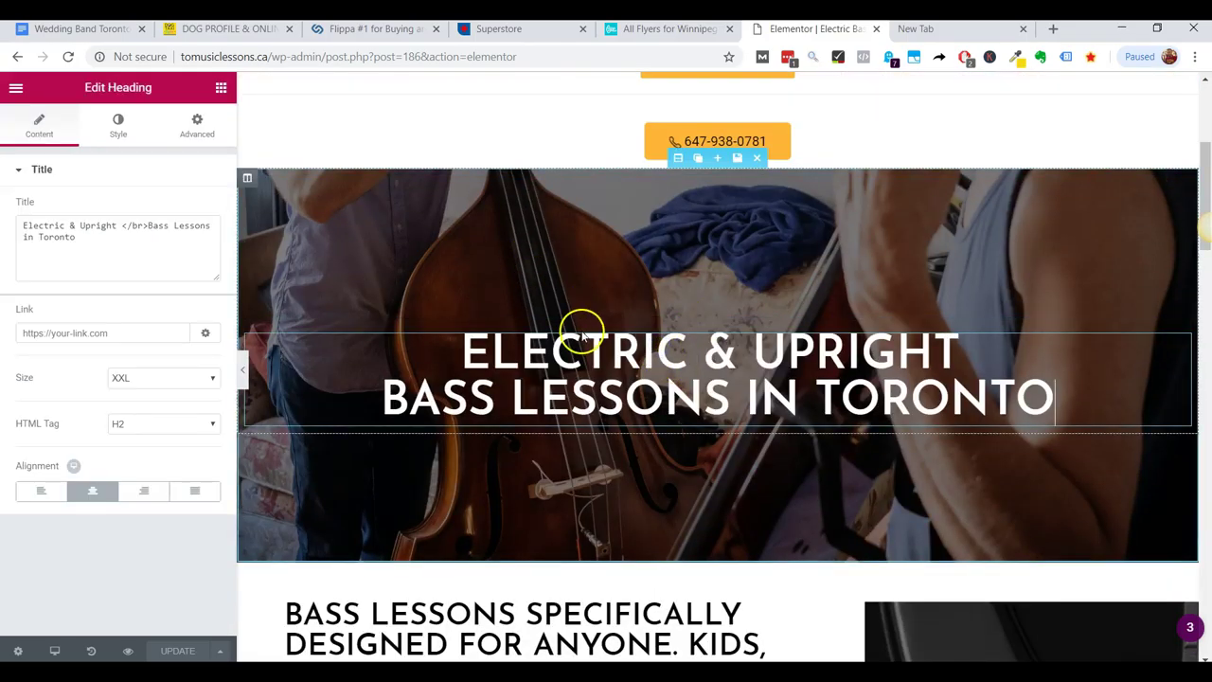
pyautogui.scroll(-1, 581, 326)
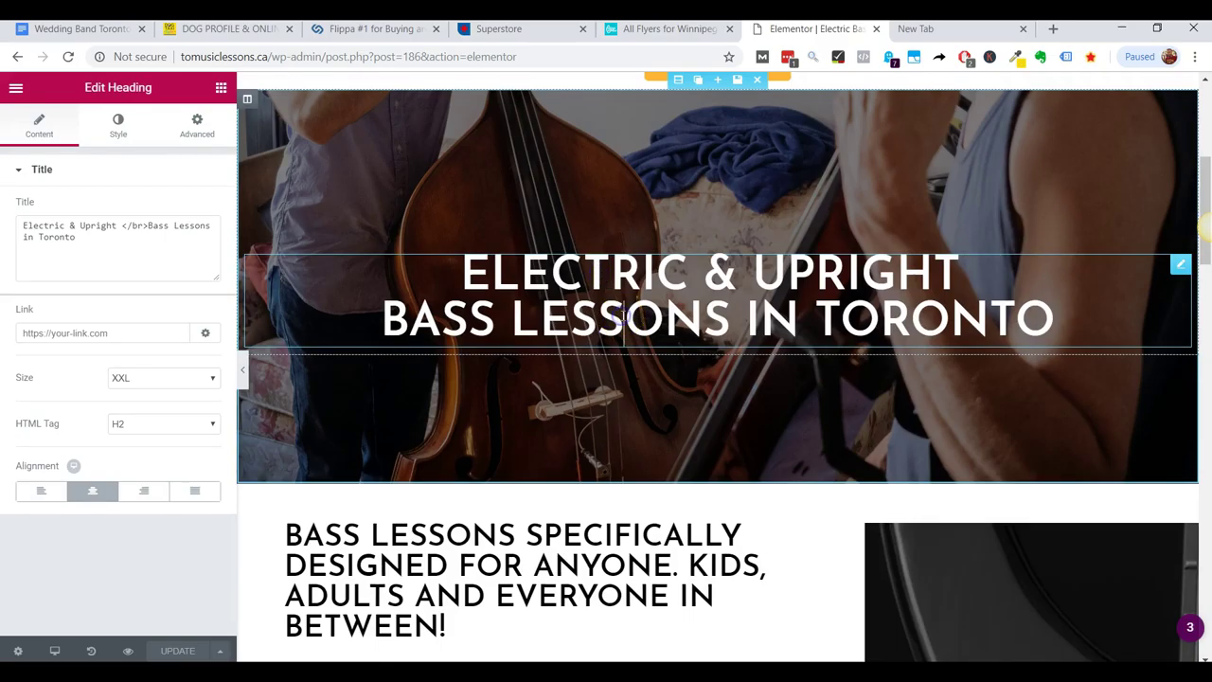
pyautogui.scroll(-1, 623, 315)
pyautogui.scroll(3, 622, 316)
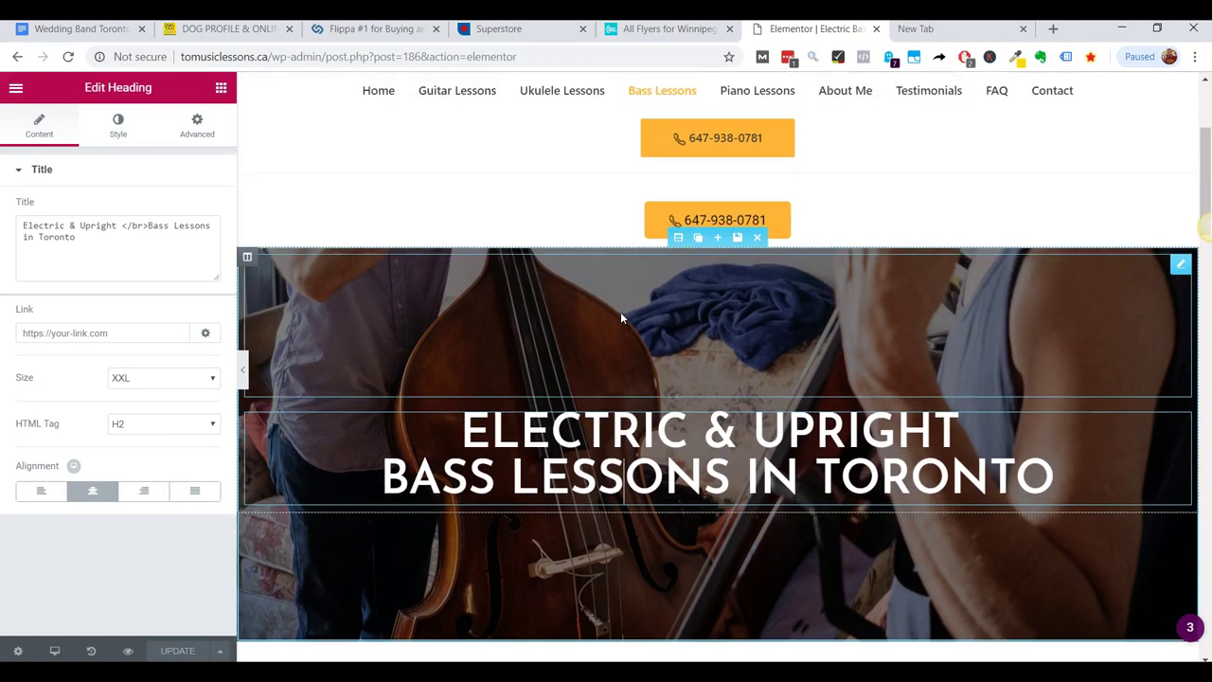
pyautogui.click(640, 372)
pyautogui.scroll(2, 632, 371)
pyautogui.scroll(-4, 616, 341)
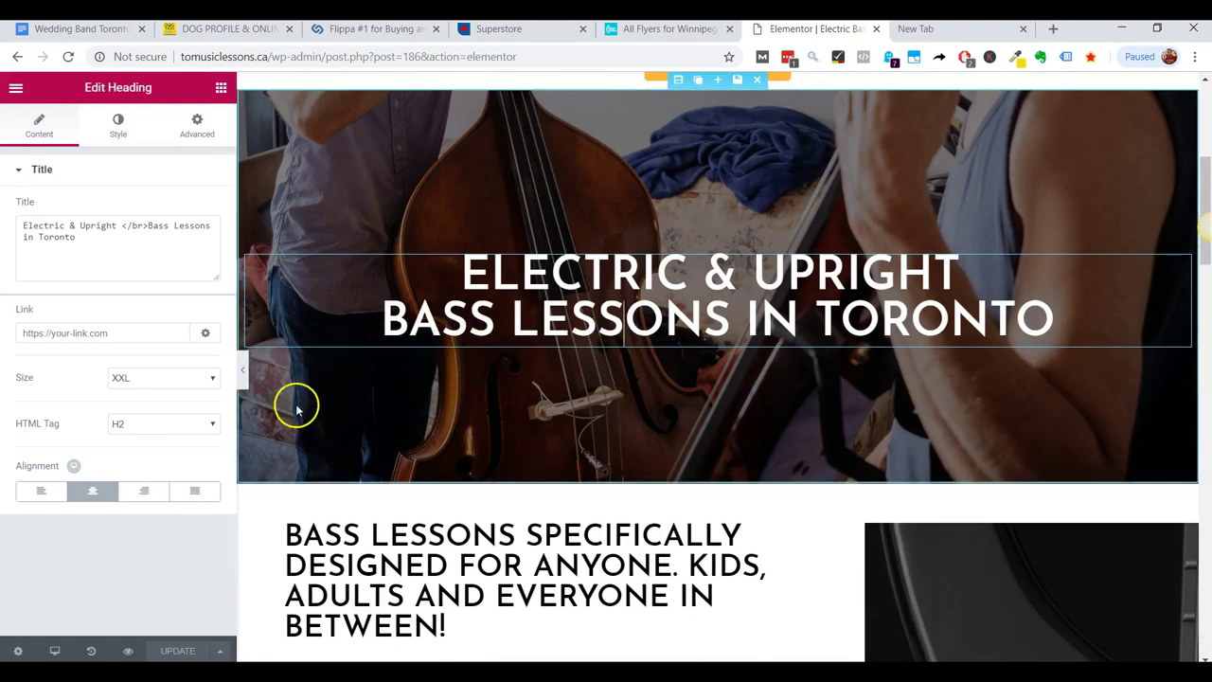
# Select the 'Electric & Upright Bass Lessons in Toronto' heading and change its HTML Tag from H2 to H1.
pyautogui.doubleClick(599, 275)
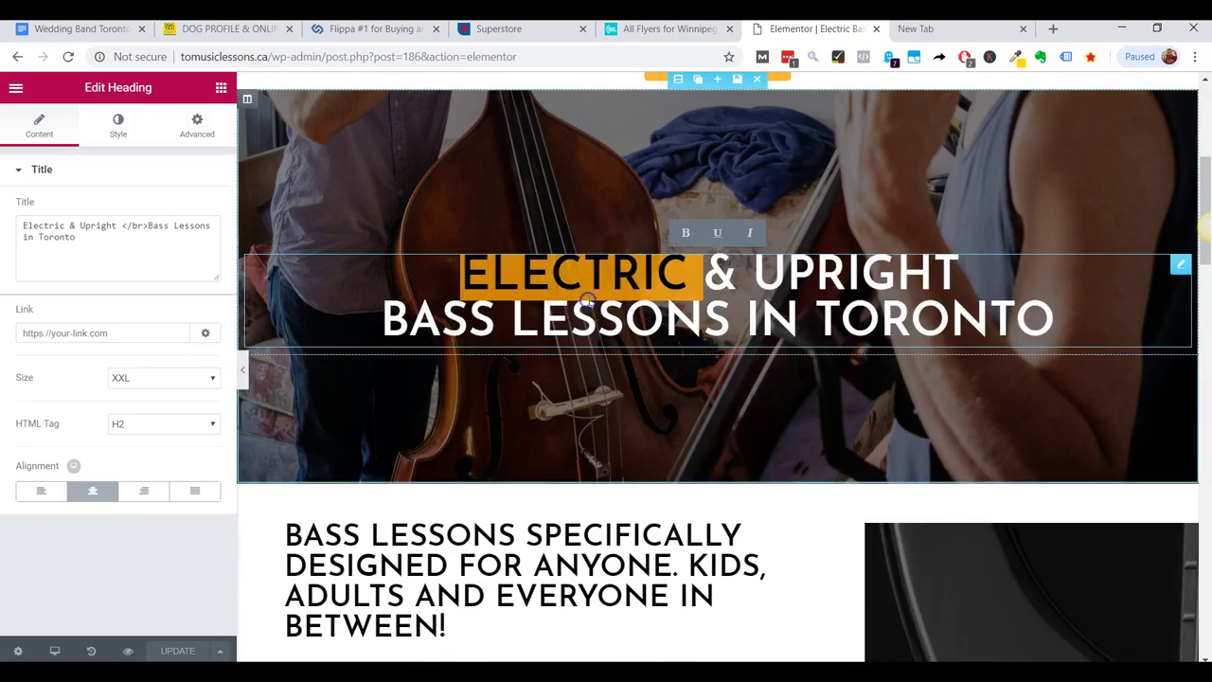
pyautogui.click(578, 533)
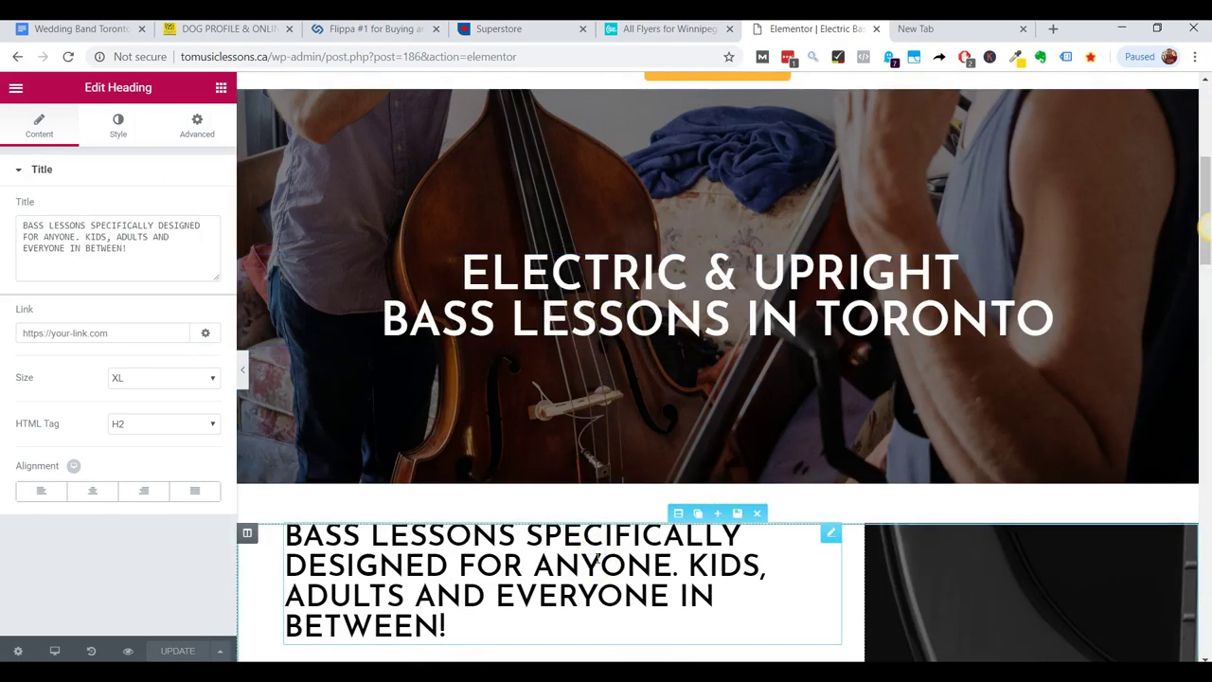
pyautogui.click(1047, 316)
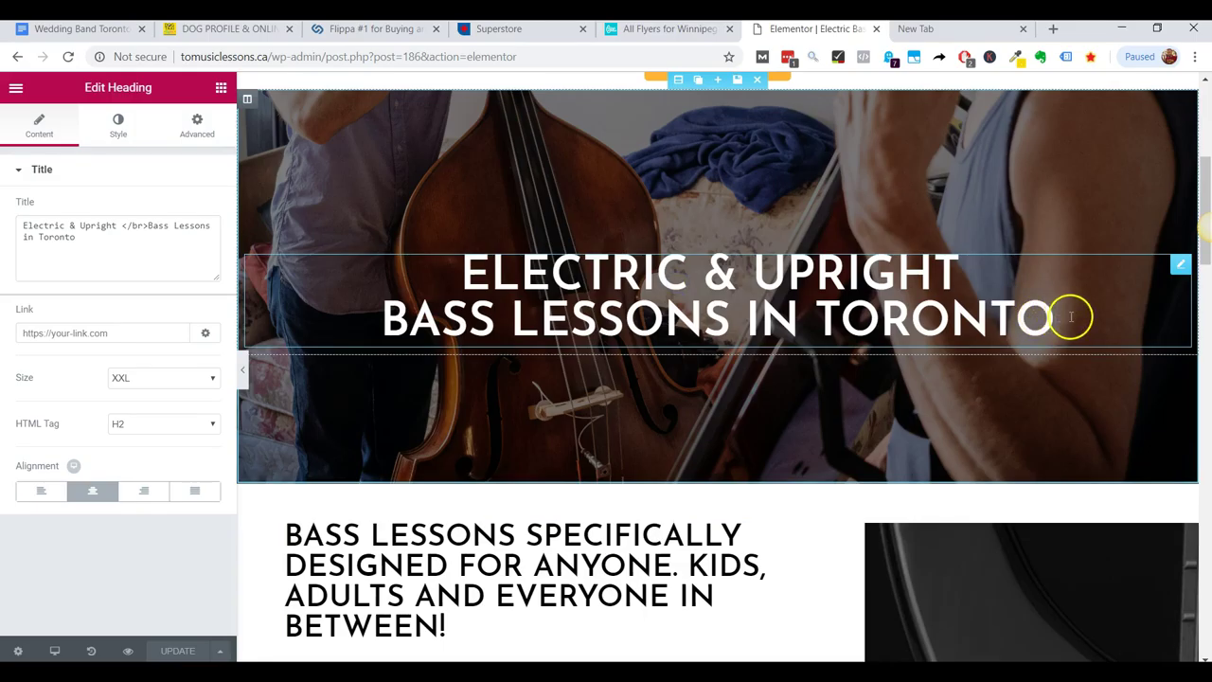
pyautogui.moveTo(1085, 316); pyautogui.dragTo(462, 273)
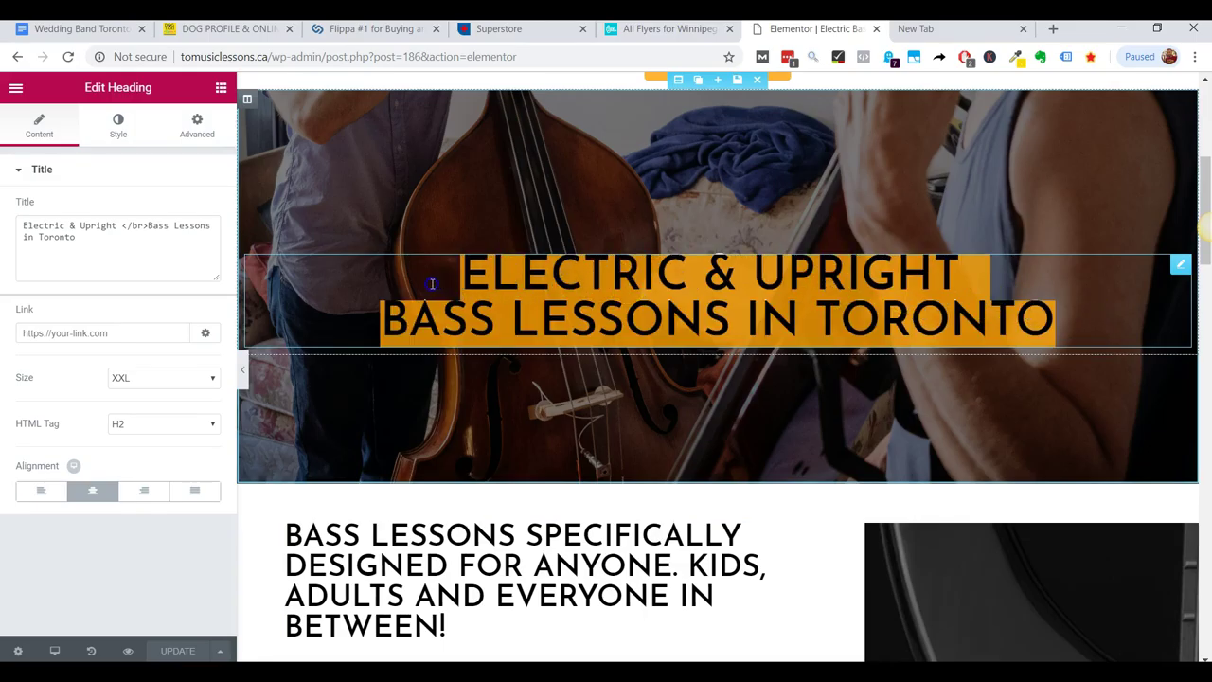
pyautogui.click(141, 433)
pyautogui.click(141, 456)
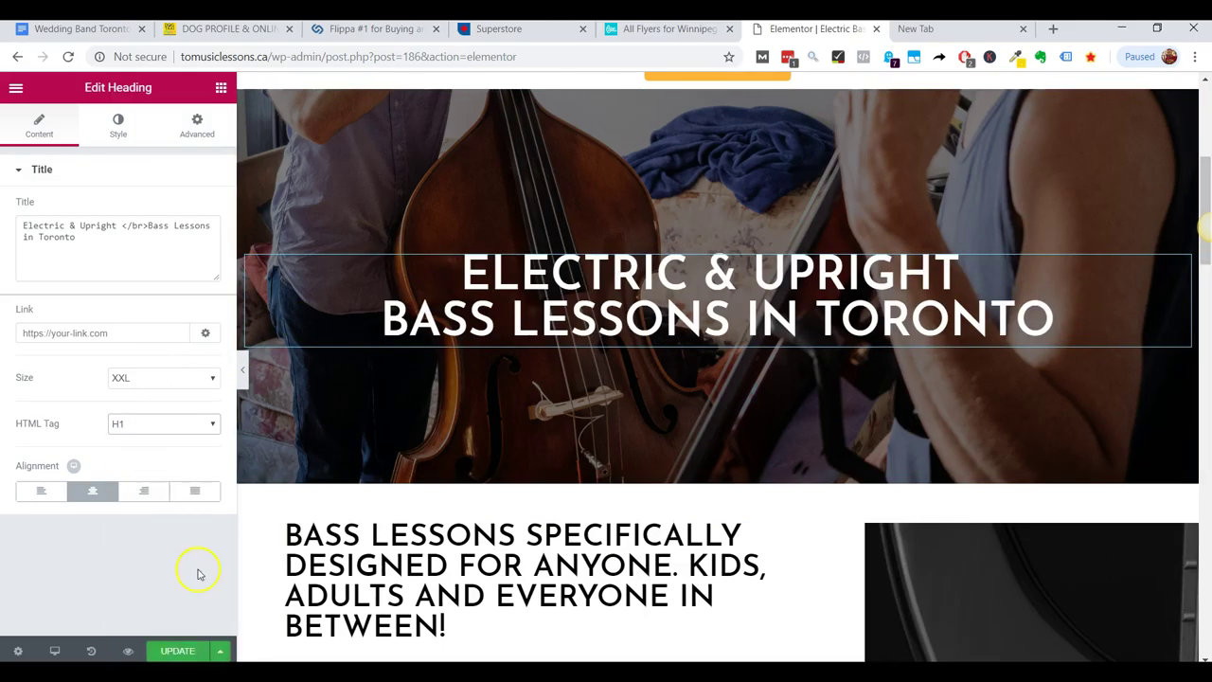
pyautogui.scroll(-6, 730, 392)
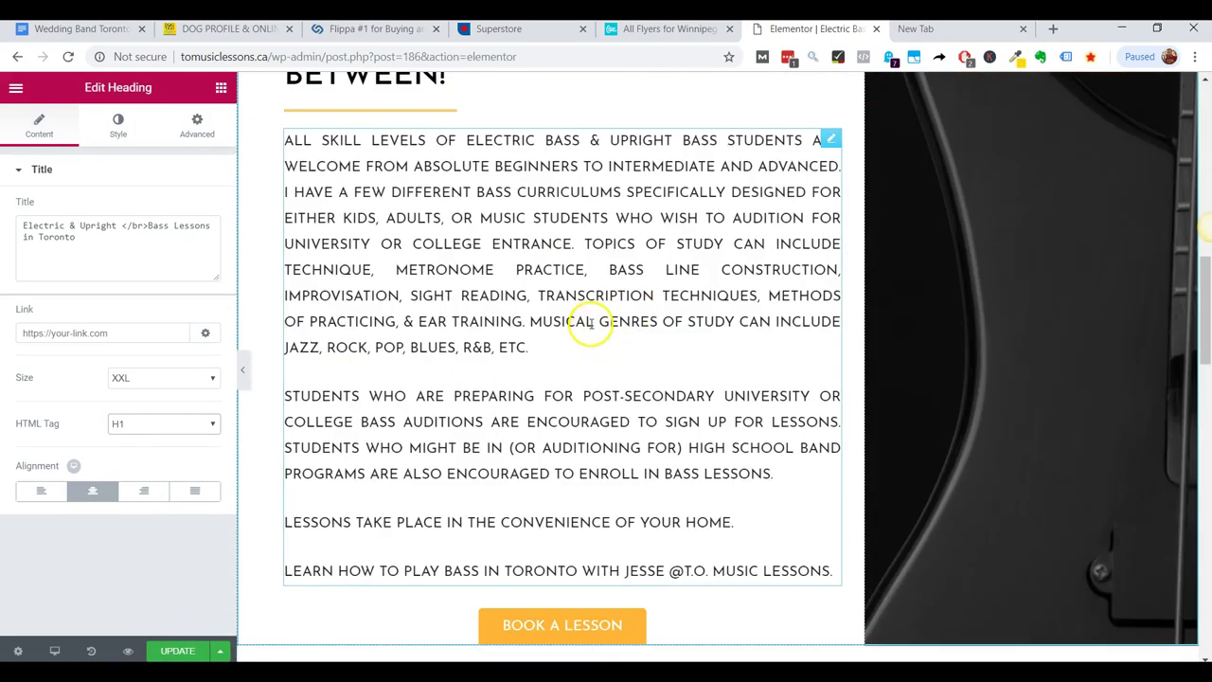
# Open the main body paragraph for editing and scroll to the word CURRICULUMS.
pyautogui.click(407, 218)
pyautogui.scroll(-1, 487, 263)
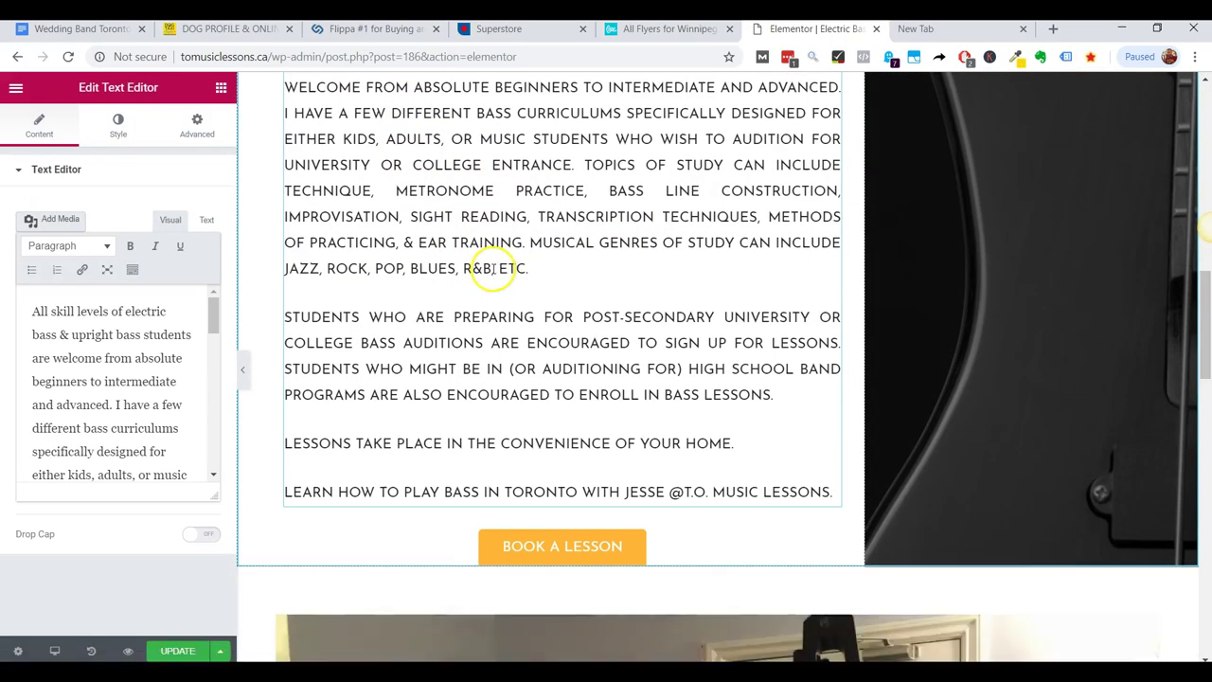
pyautogui.scroll(-6, 491, 379)
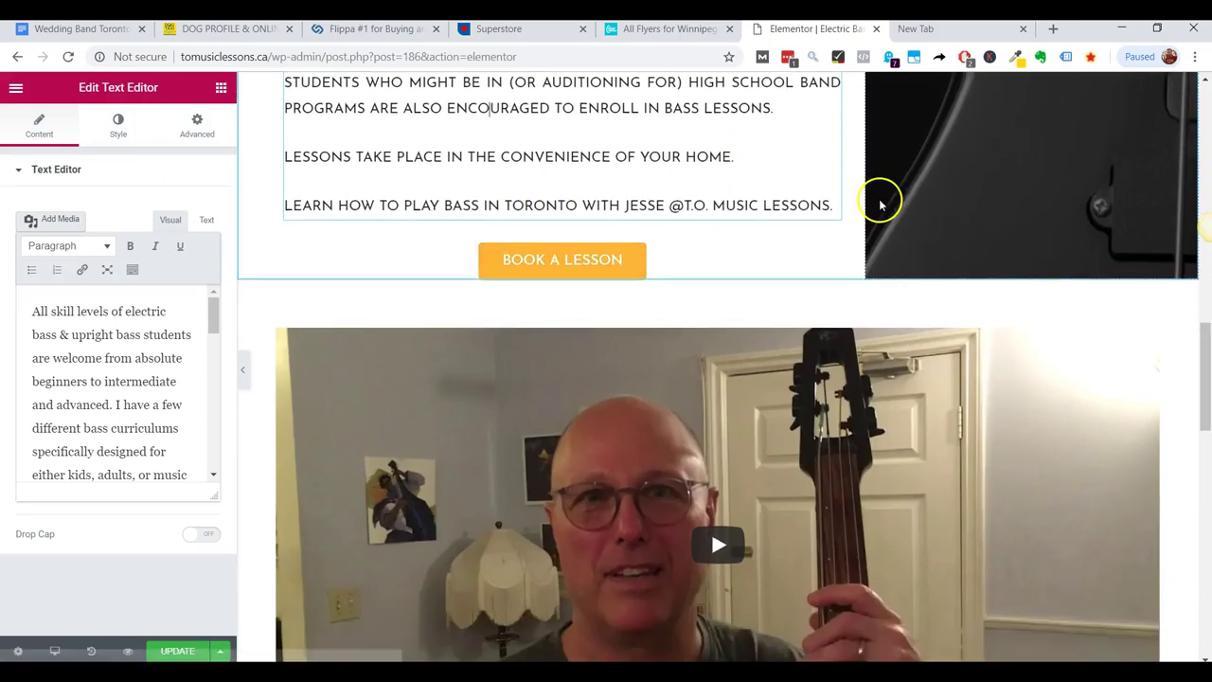
pyautogui.scroll(-4, 879, 206)
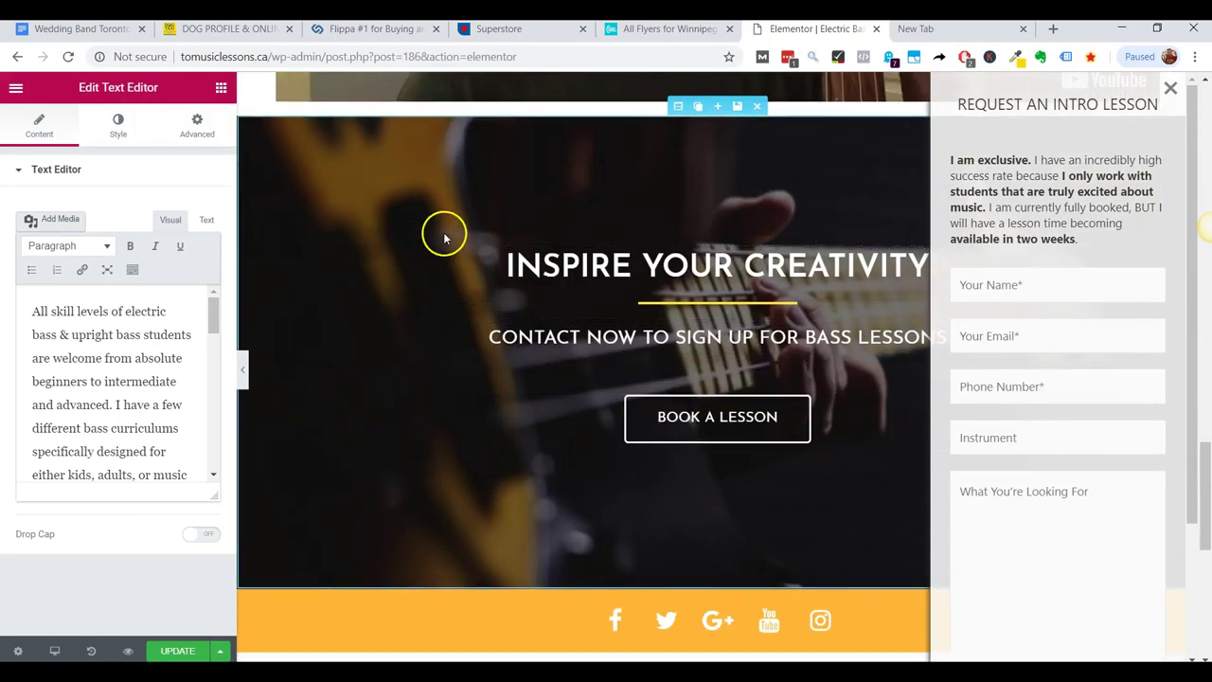
pyautogui.scroll(-3, 441, 387)
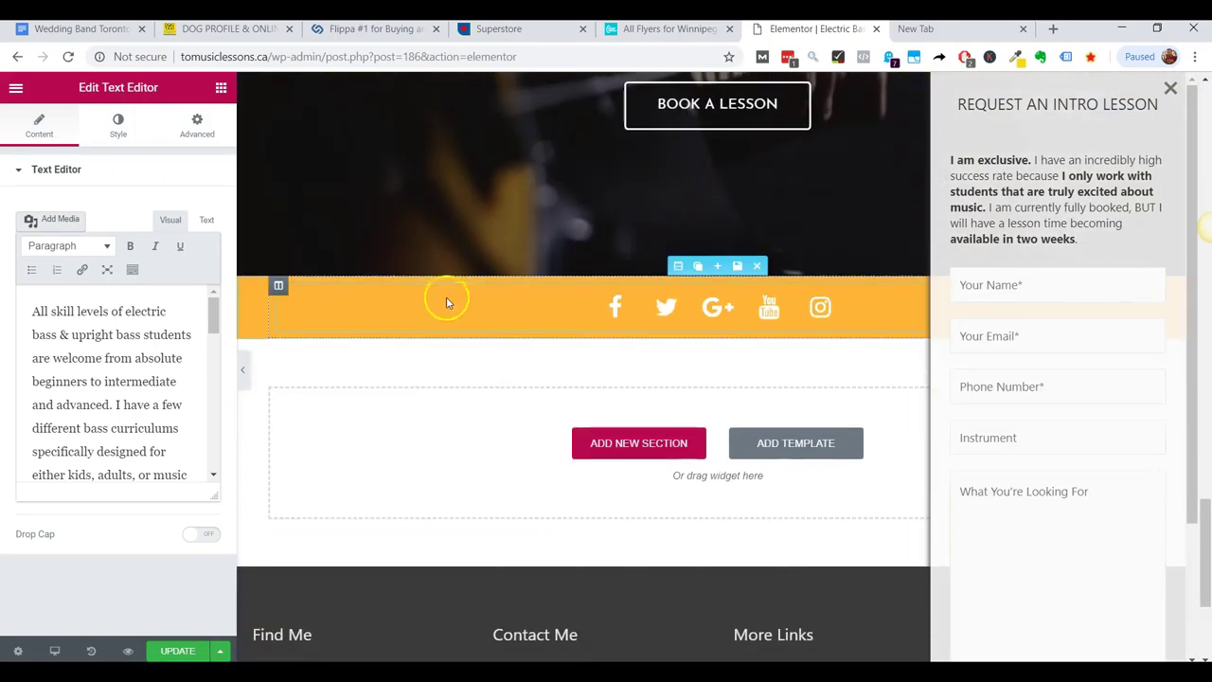
pyautogui.scroll(6, 415, 300)
pyautogui.scroll(8, 601, 256)
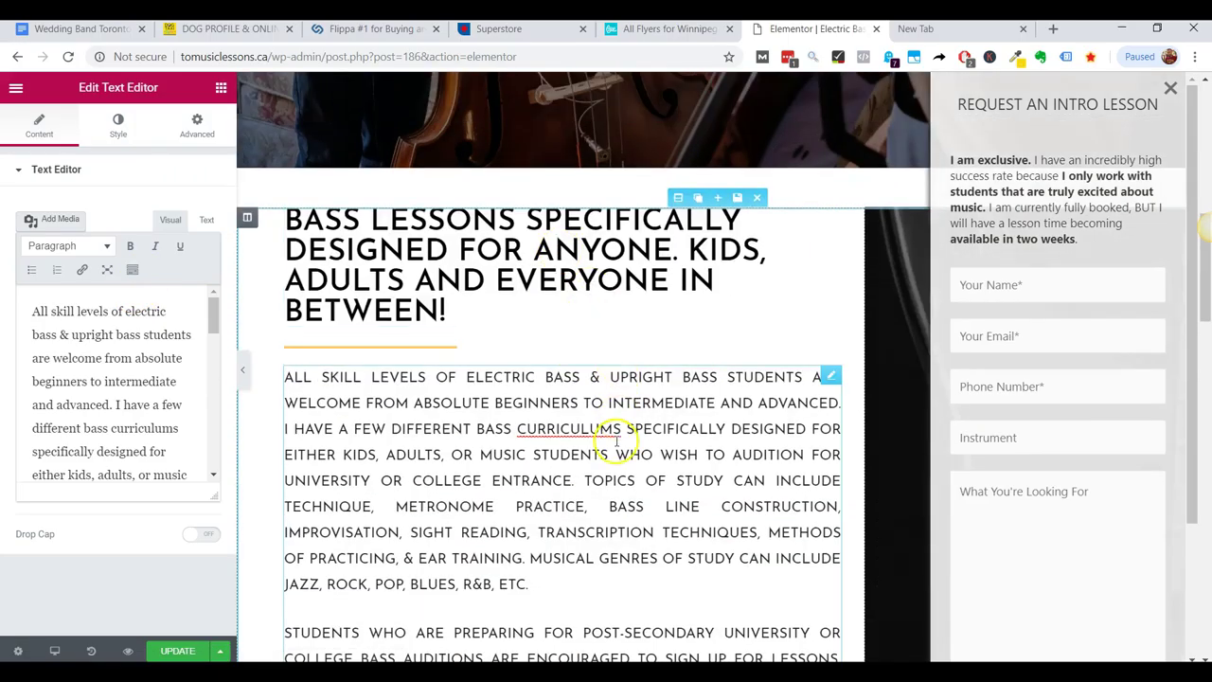
# Replace CURRICULUMS with the CURRICULUM spelling suggestion and save the page with Update.
pyautogui.rightClick(571, 428)
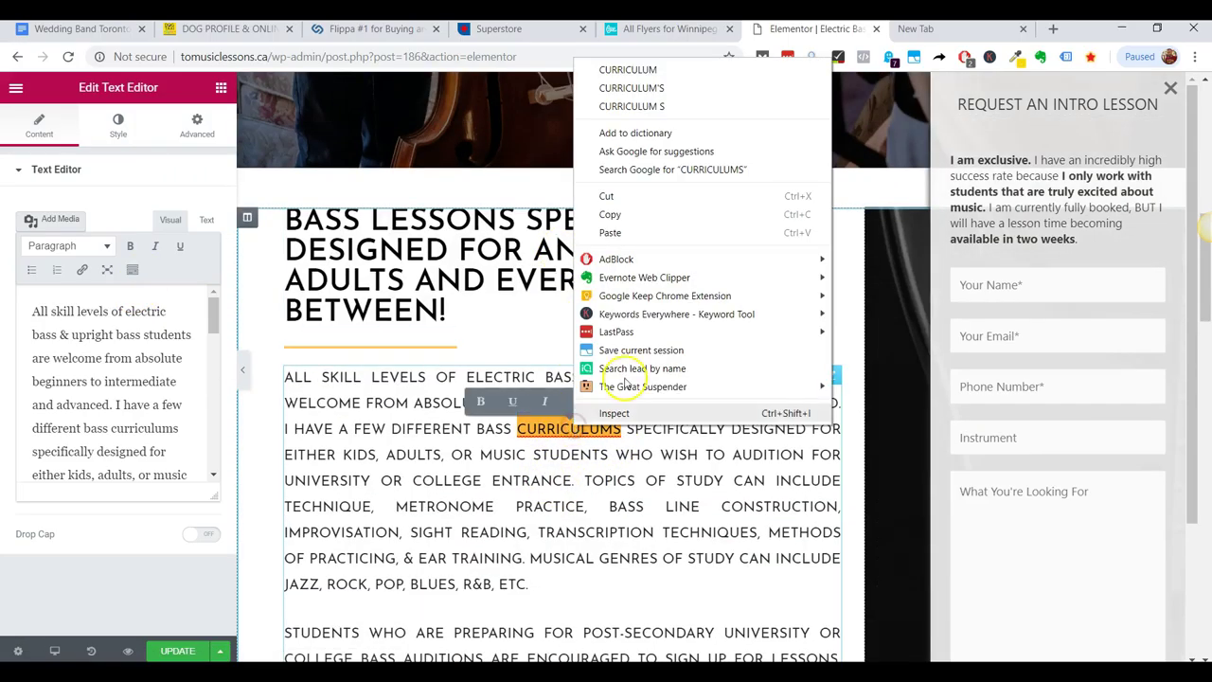
pyautogui.click(699, 74)
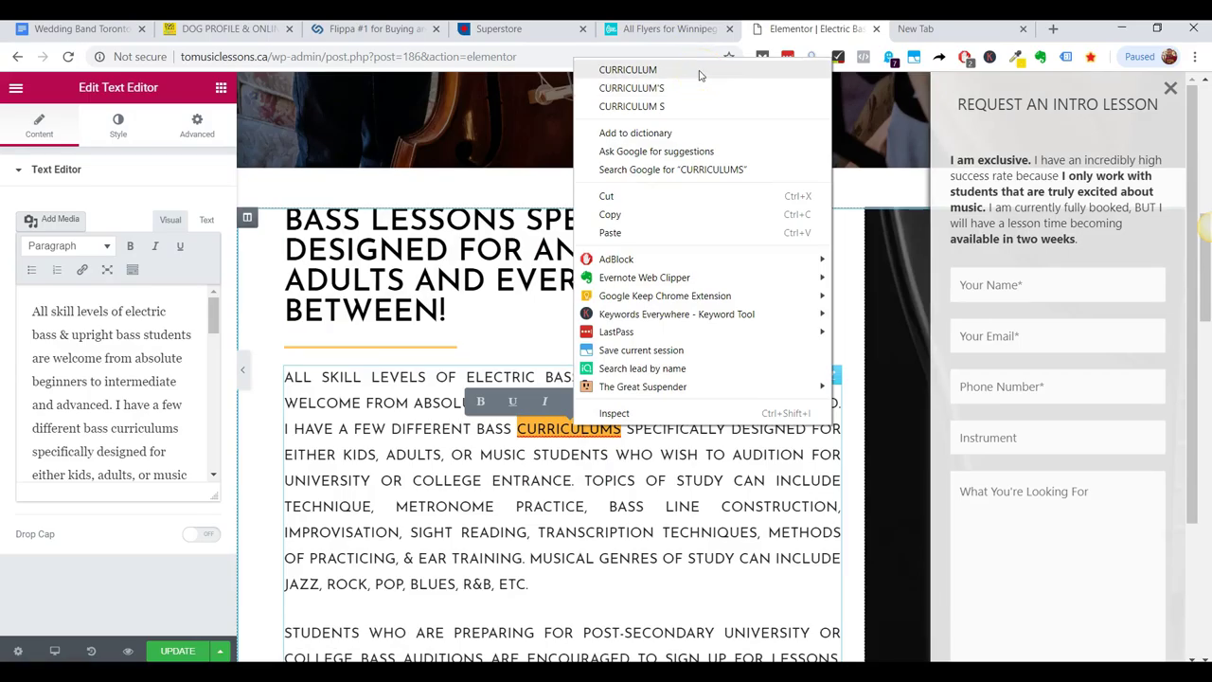
pyautogui.click(700, 74)
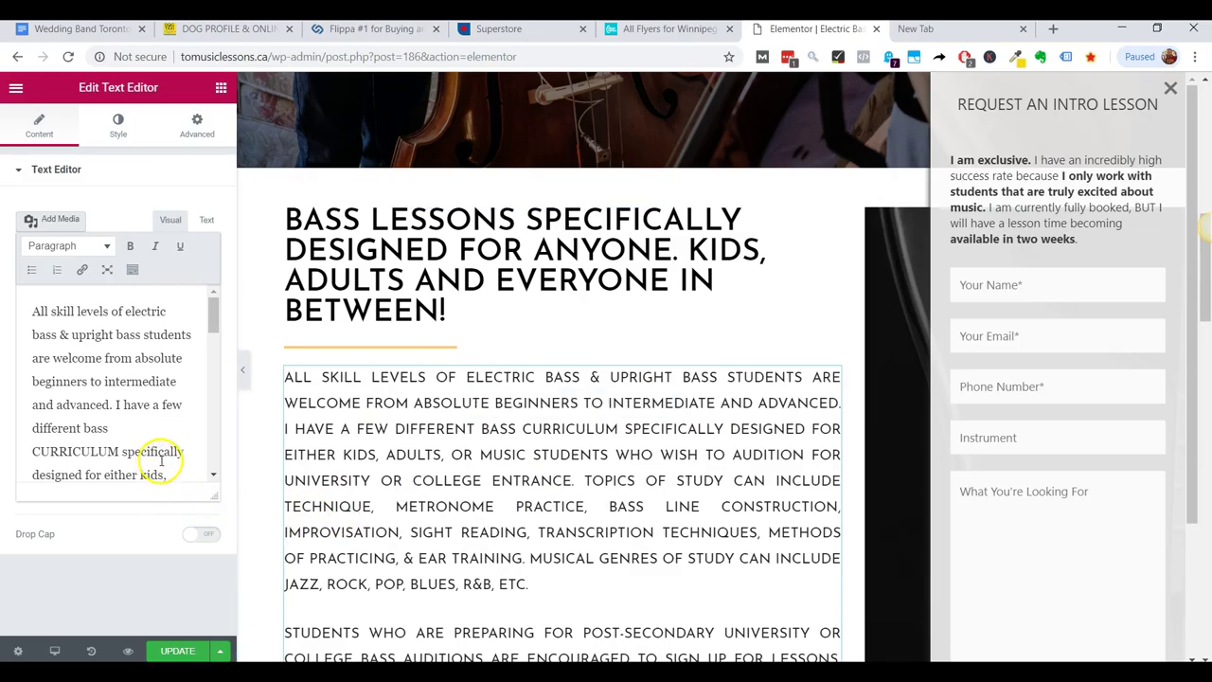
pyautogui.scroll(-1, 161, 461)
pyautogui.click(185, 652)
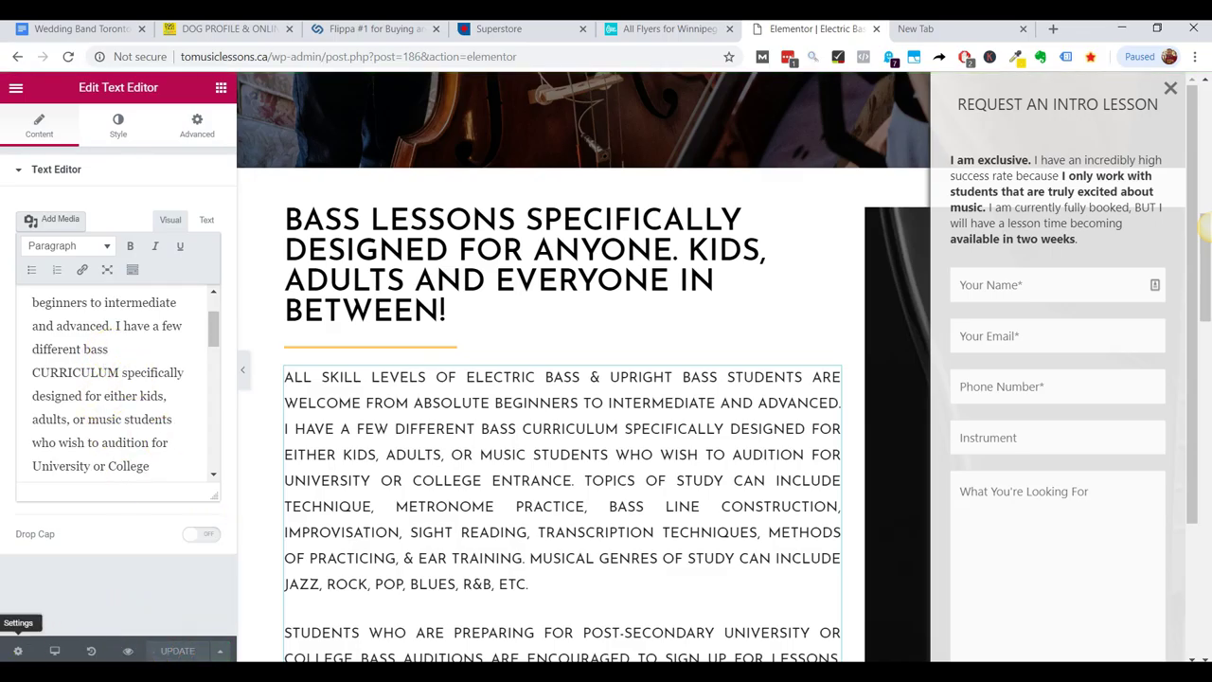
# Exit Elementor to the dashboard and show the Pages list of 14 published pages.
pyautogui.click(13, 88)
pyautogui.click(14, 418)
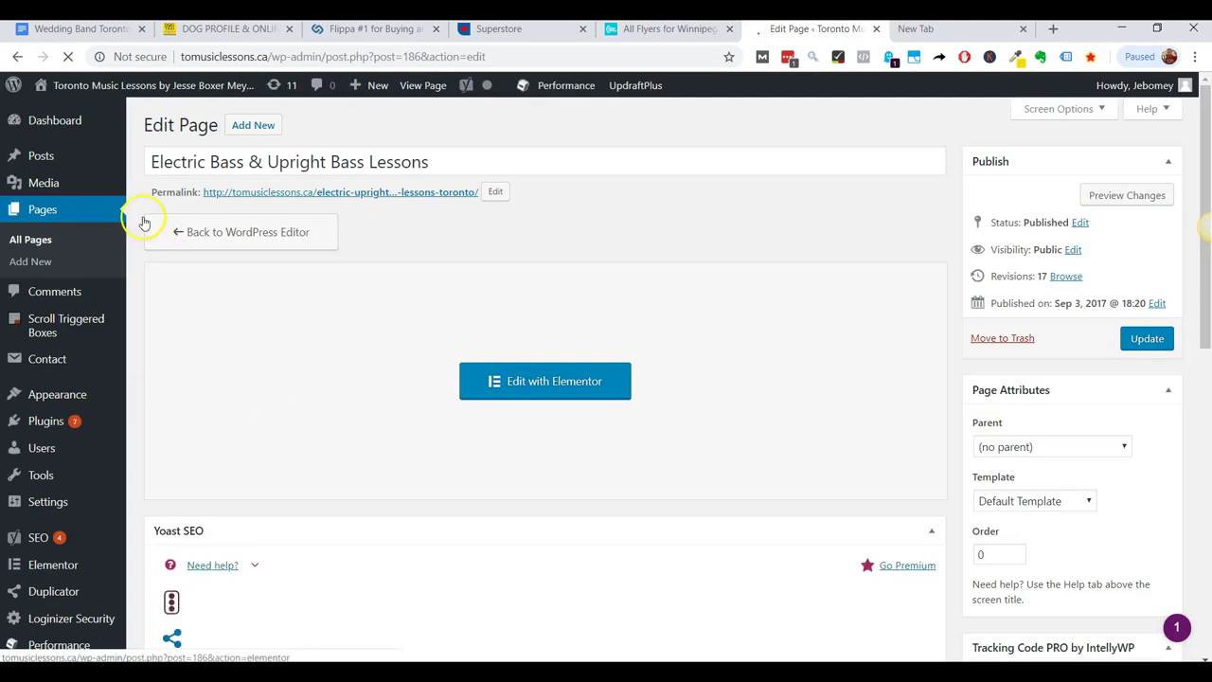
pyautogui.click(33, 241)
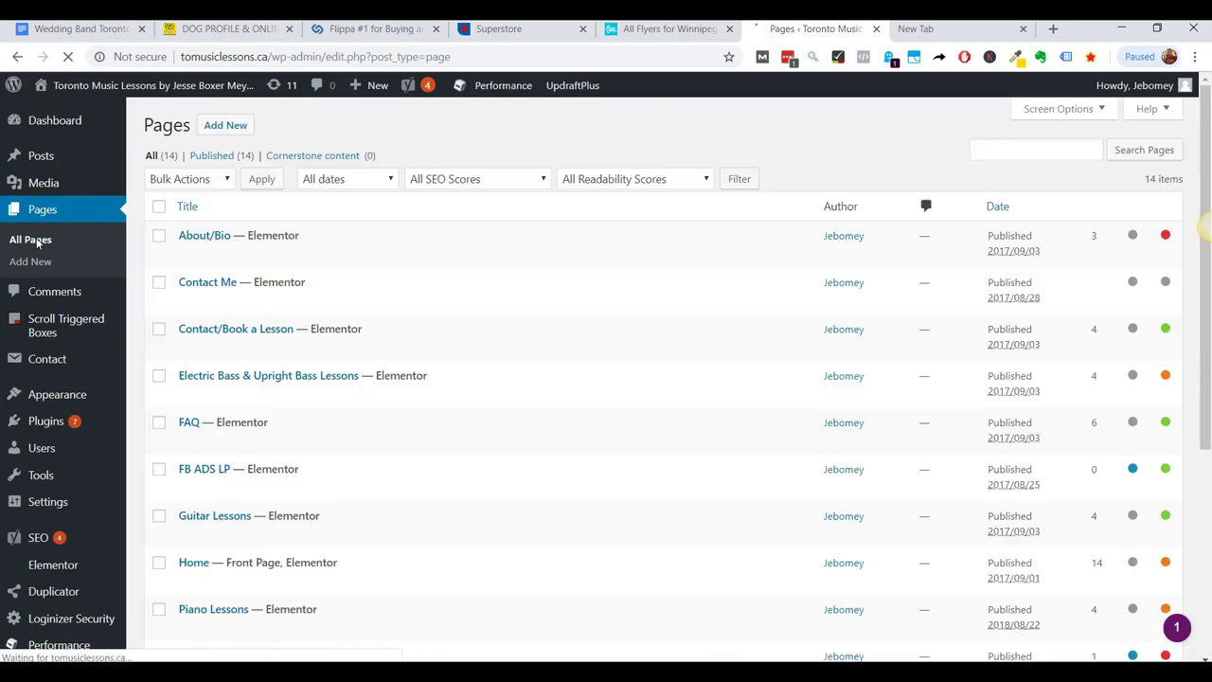
# Open Guitar, Piano and Ukulele Lessons with Elementor in new tabs.
pyautogui.click(81, 220)
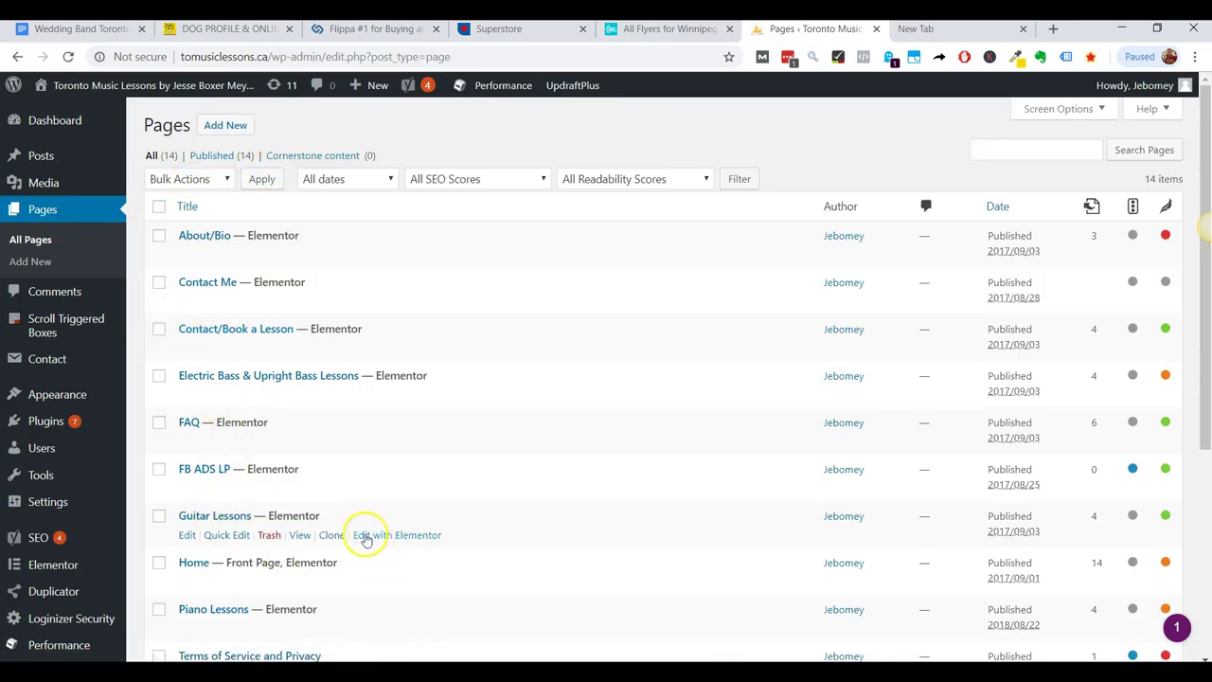
pyautogui.click(372, 536)
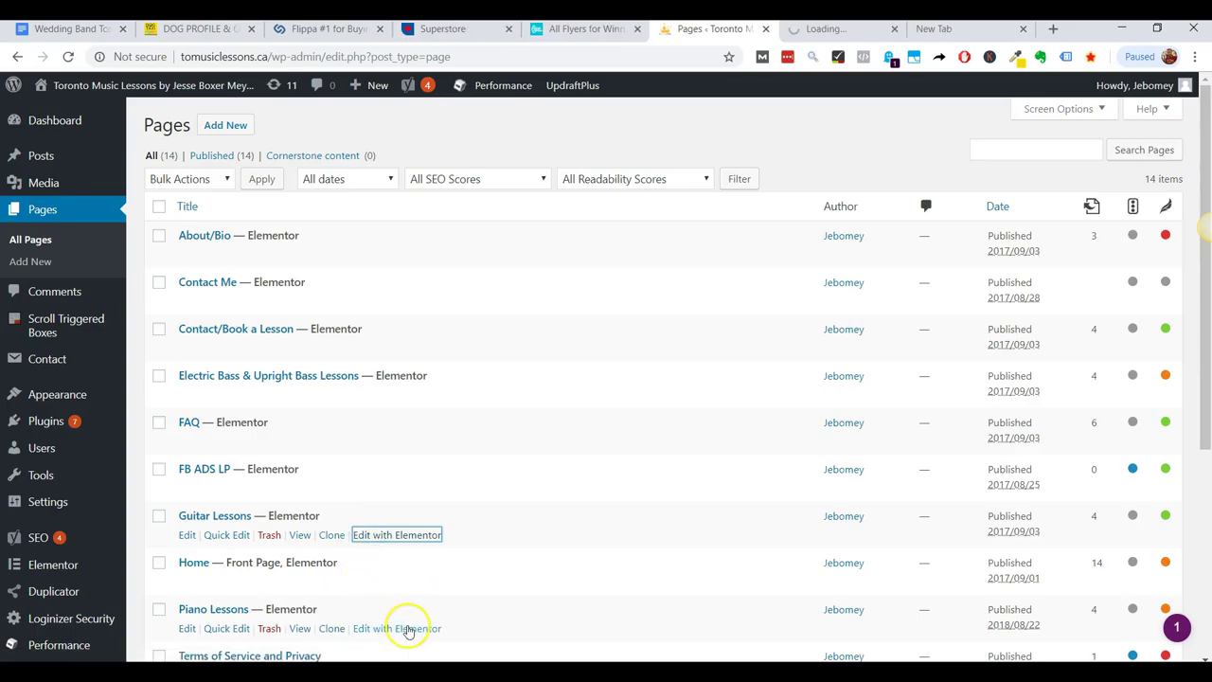
pyautogui.click(407, 628)
pyautogui.scroll(-2, 387, 577)
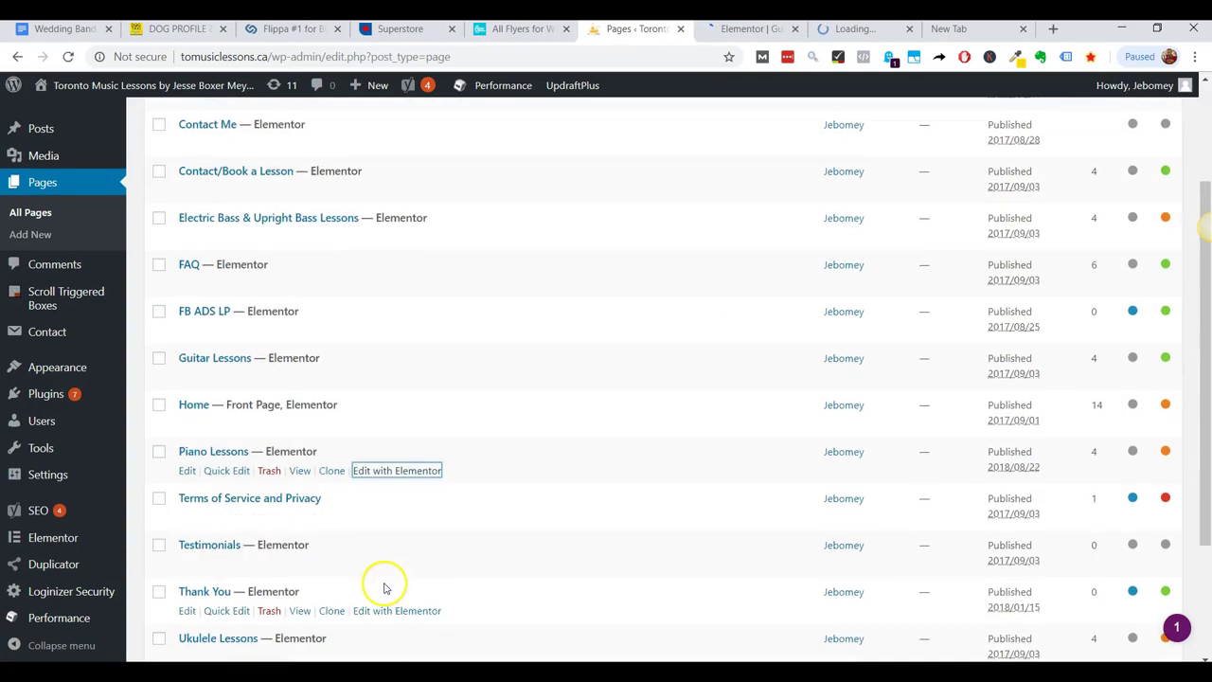
pyautogui.scroll(-1, 365, 582)
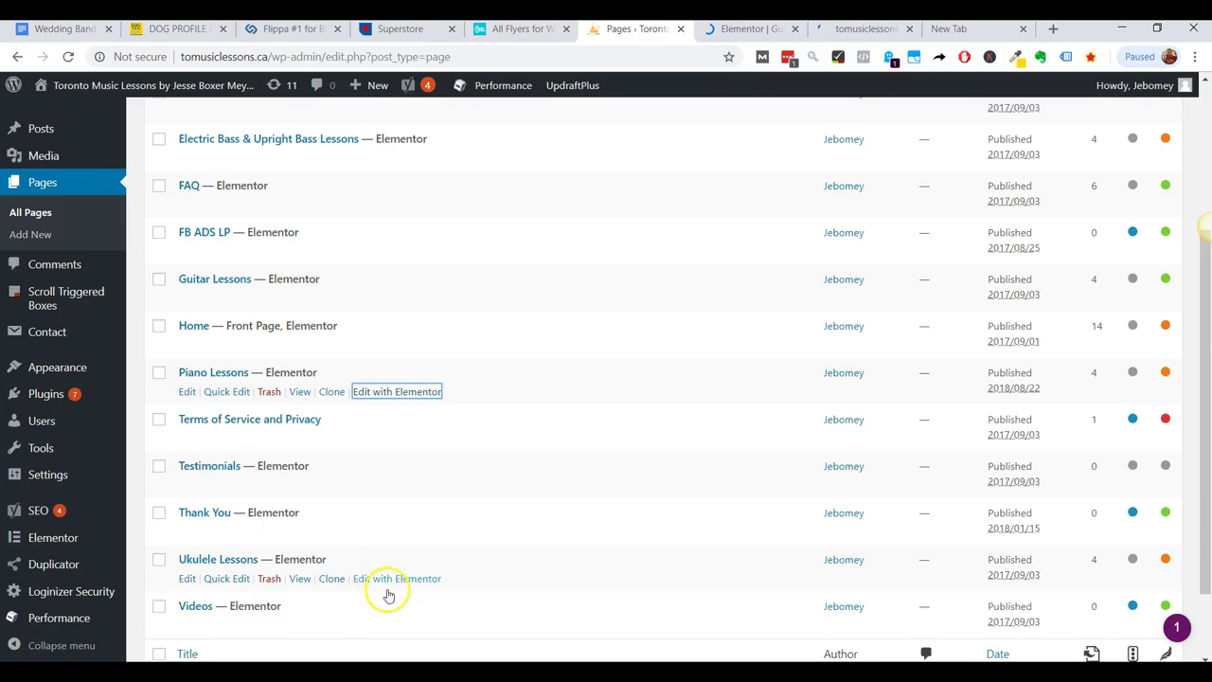
pyautogui.click(379, 578)
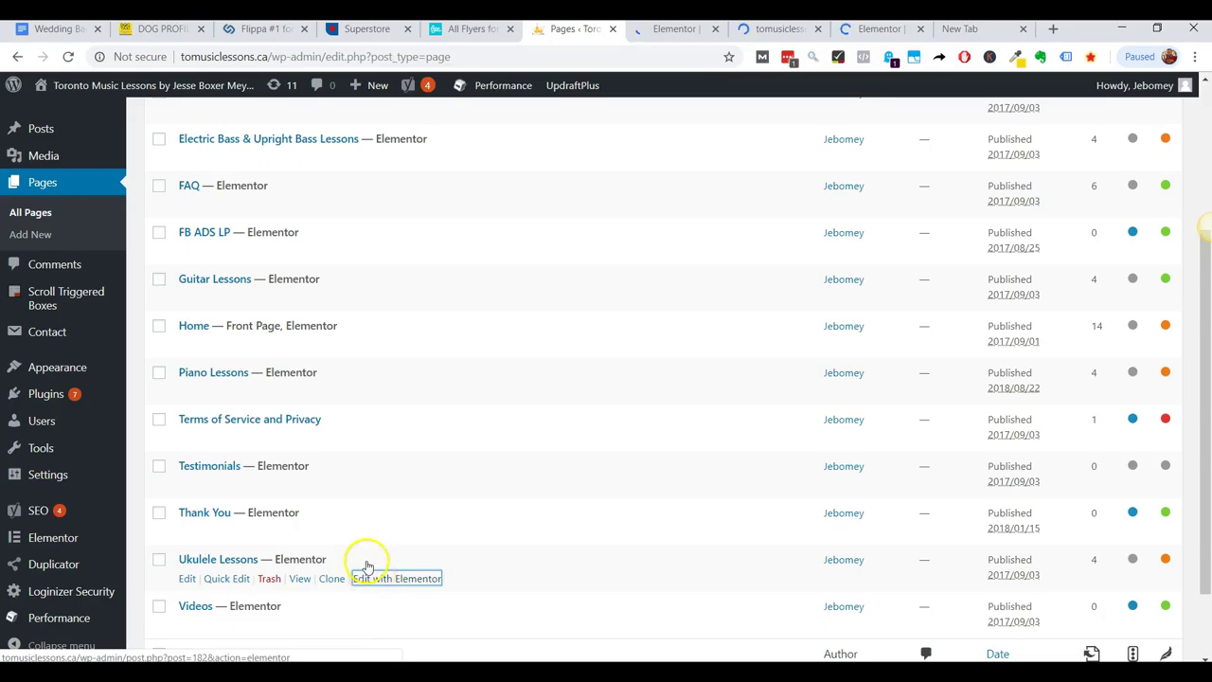
# Look over the full list of 14 published pages, About/Bio through Videos.
pyautogui.scroll(3, 280, 443)
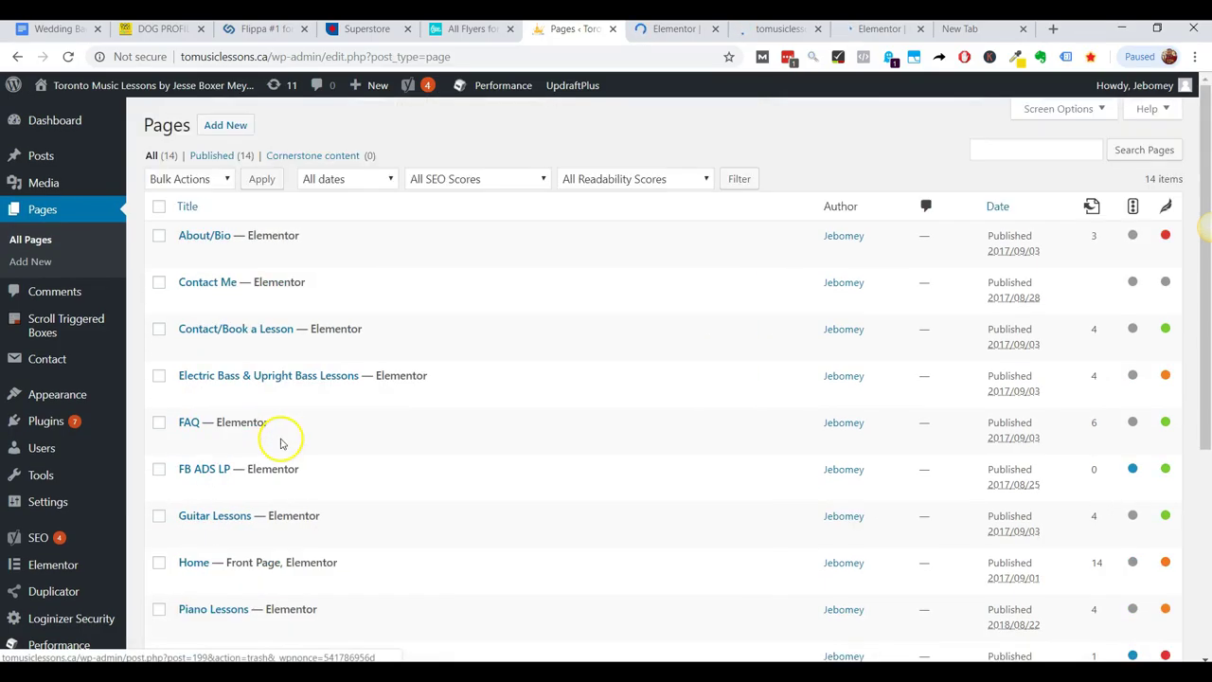
pyautogui.moveTo(281, 439)
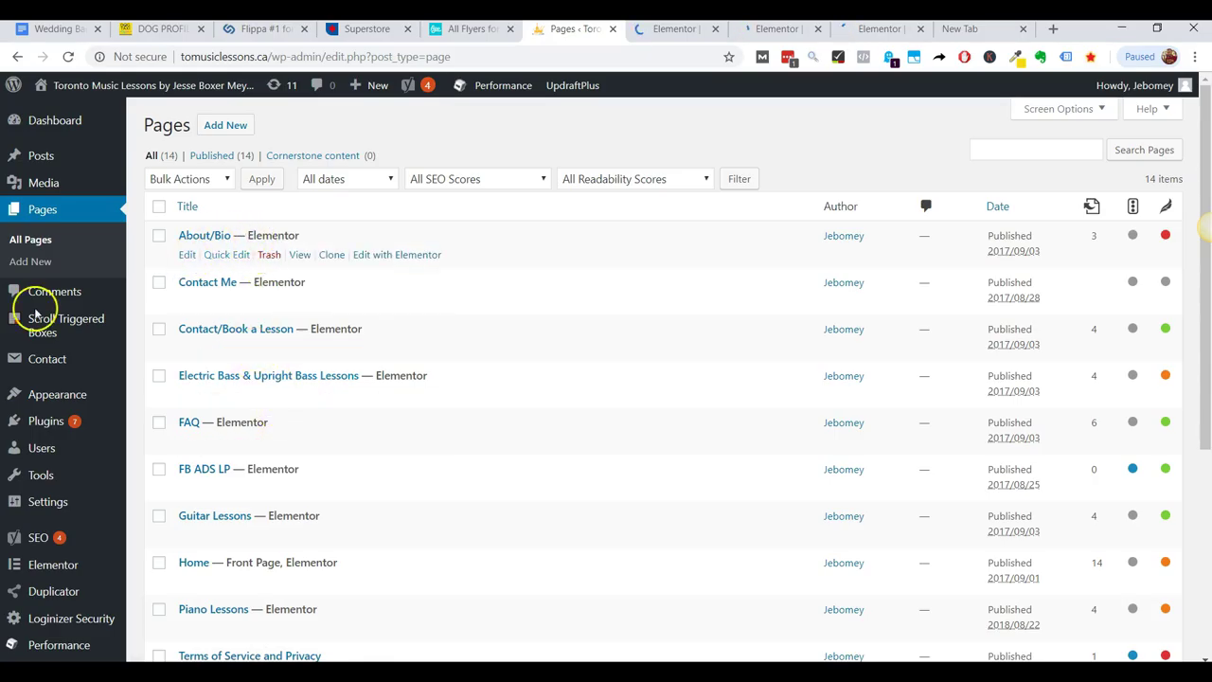
pyautogui.moveTo(40, 161)
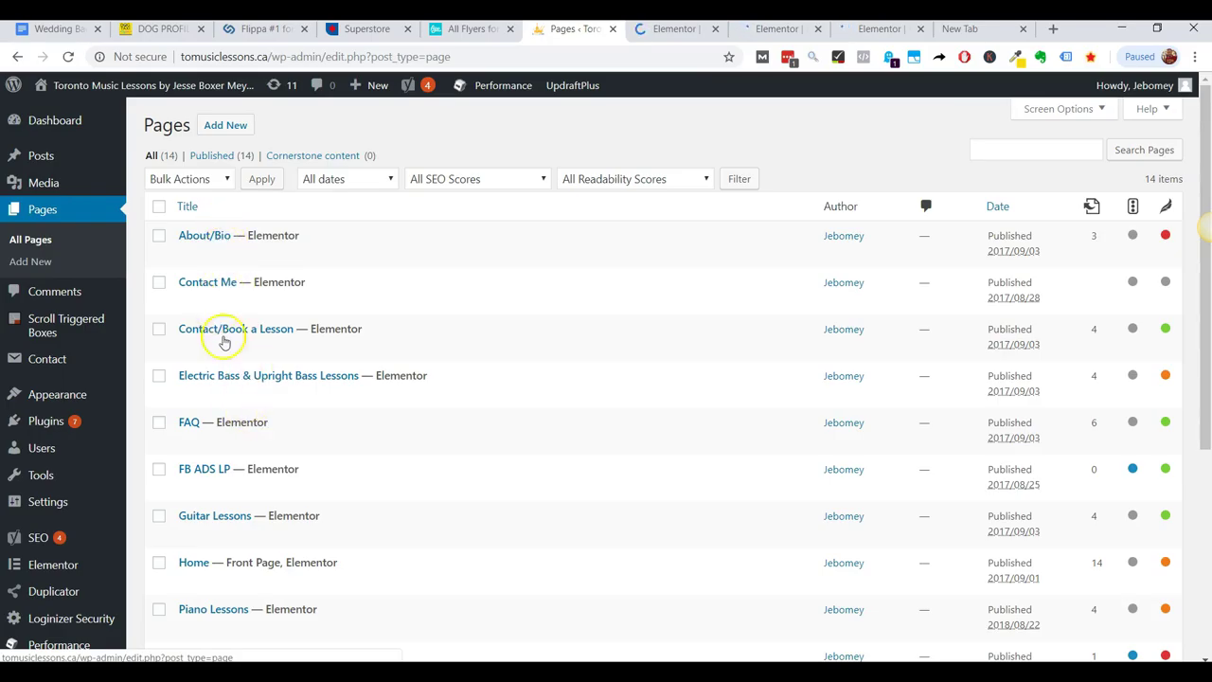
pyautogui.scroll(-2, 313, 303)
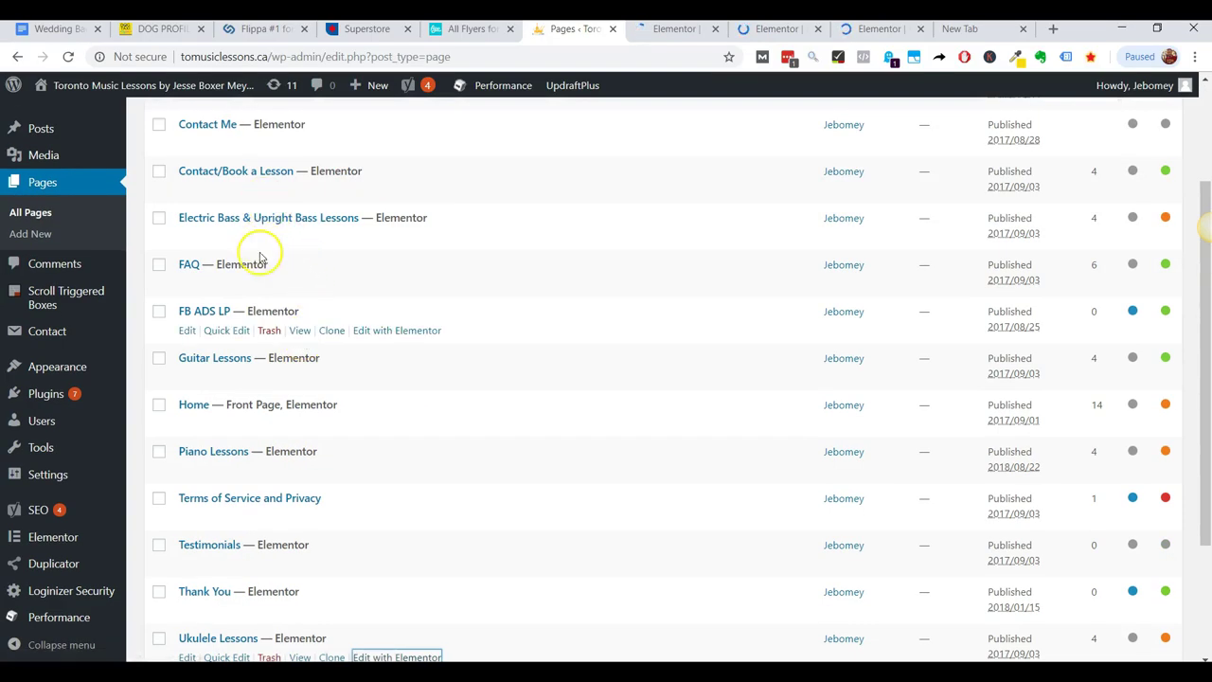
pyautogui.scroll(-1, 227, 398)
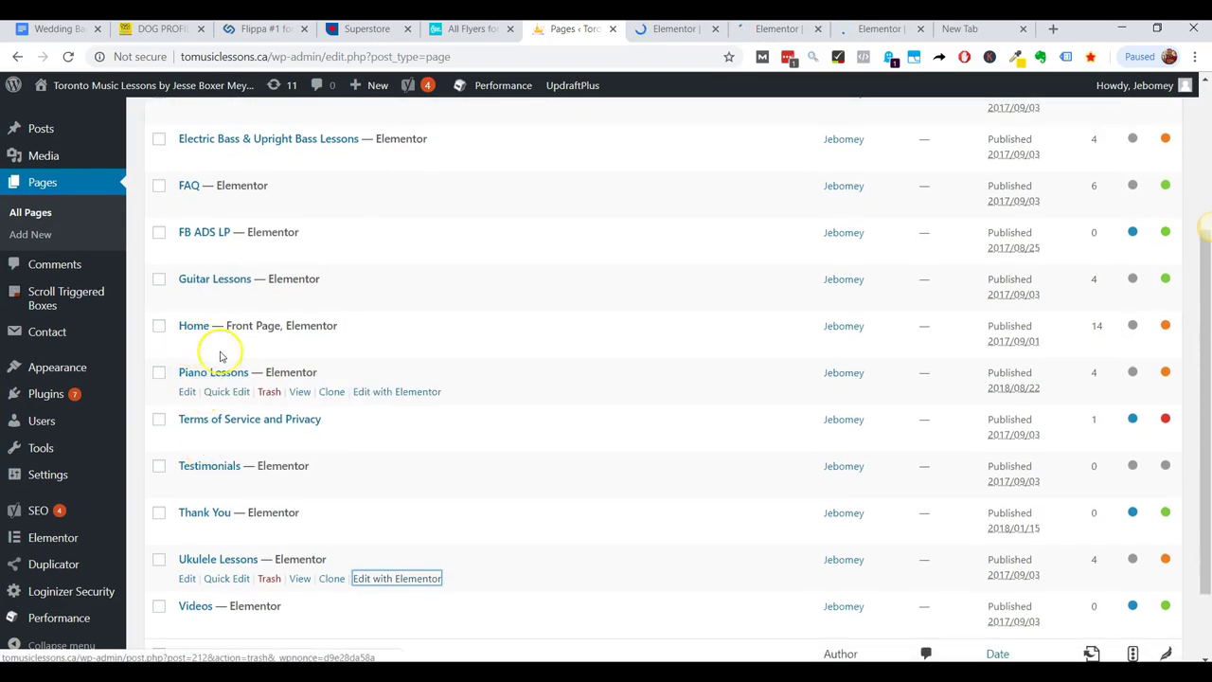
pyautogui.scroll(-2, 75, 424)
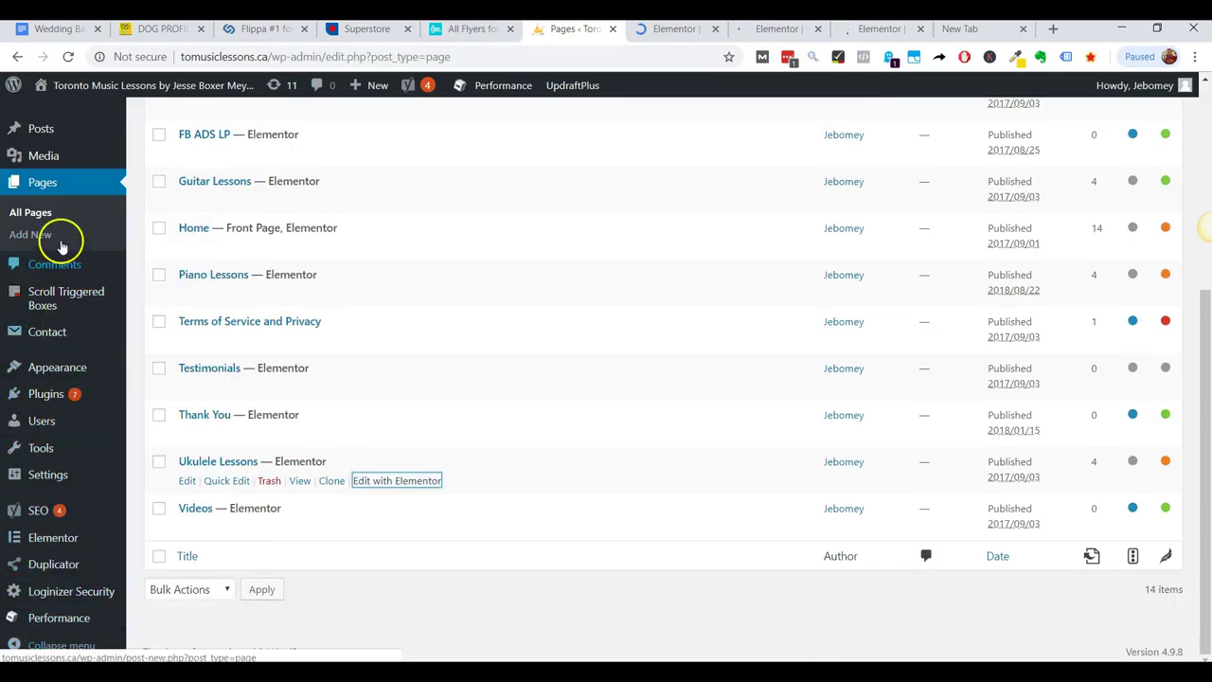
pyautogui.scroll(4, 38, 351)
pyautogui.moveTo(55, 377)
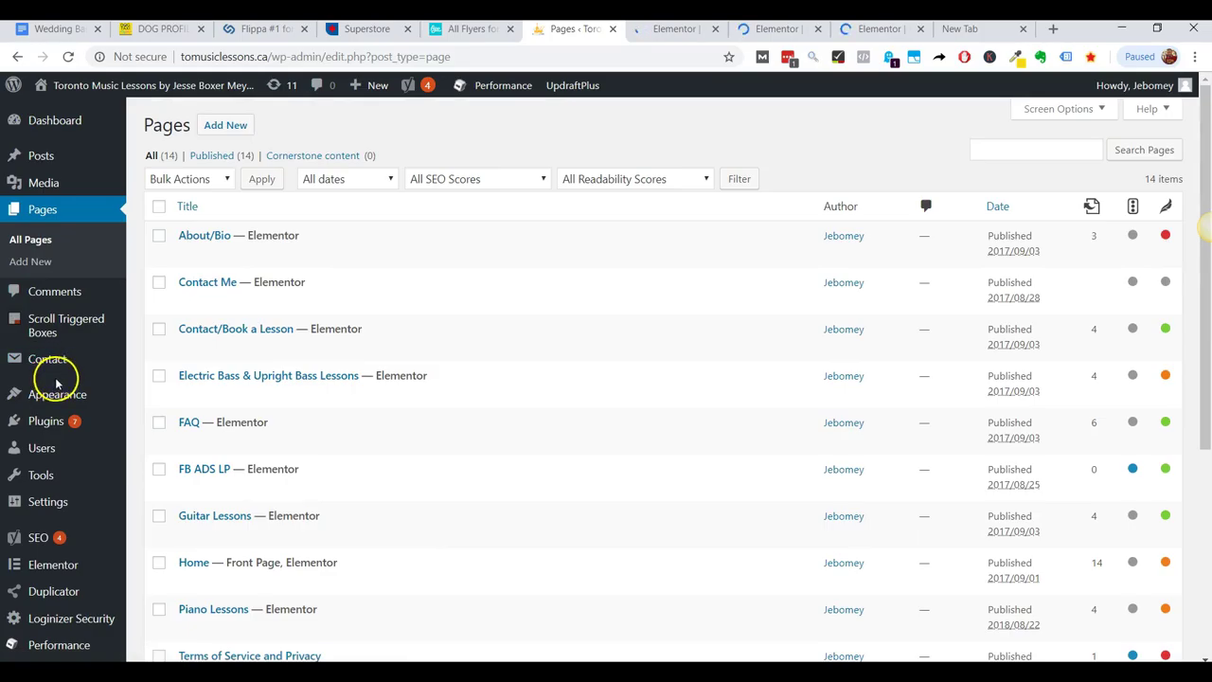